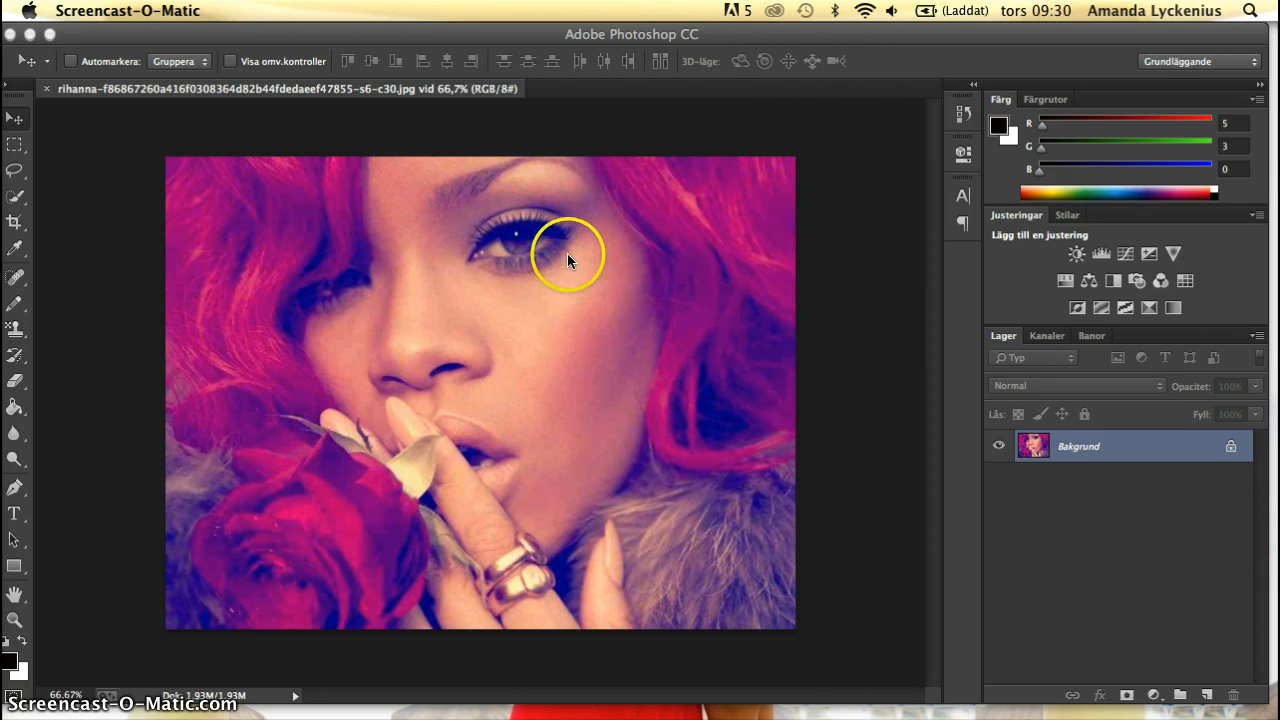
Start a Levels (Nivåer) adjustment on the photo and set the RGB shadow input level to 30.
click(287, 32)
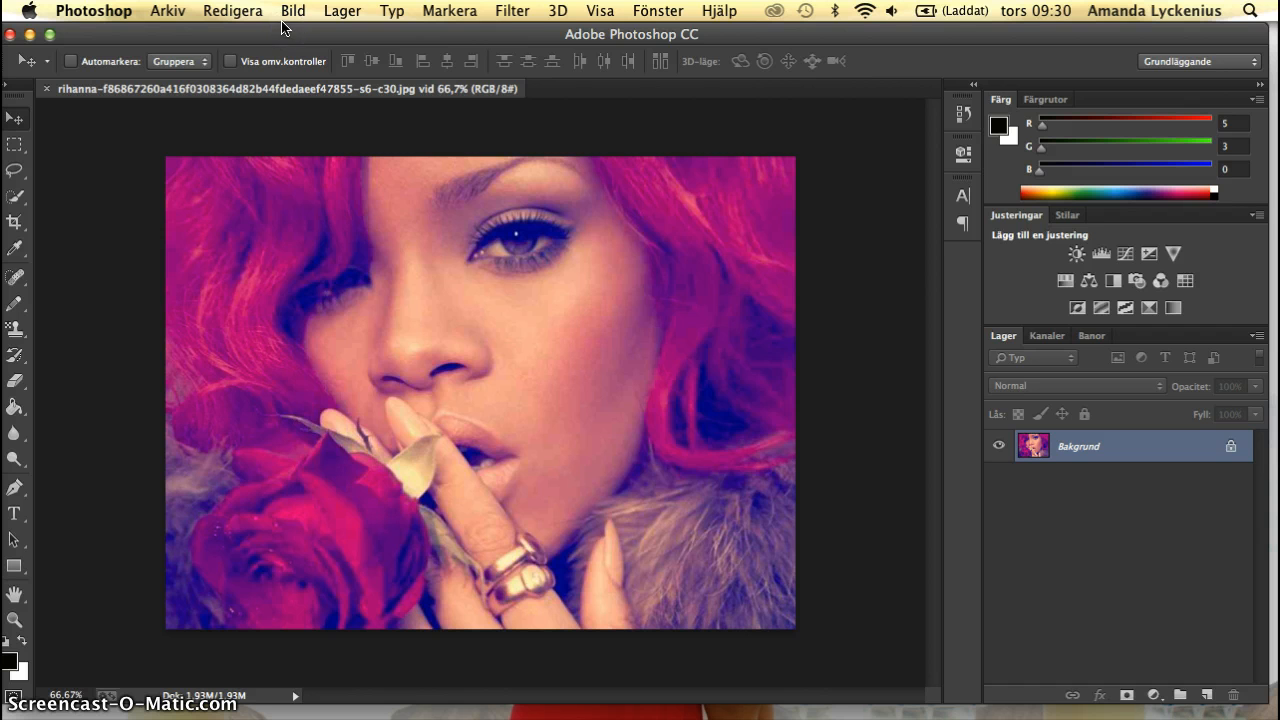
click(290, 13)
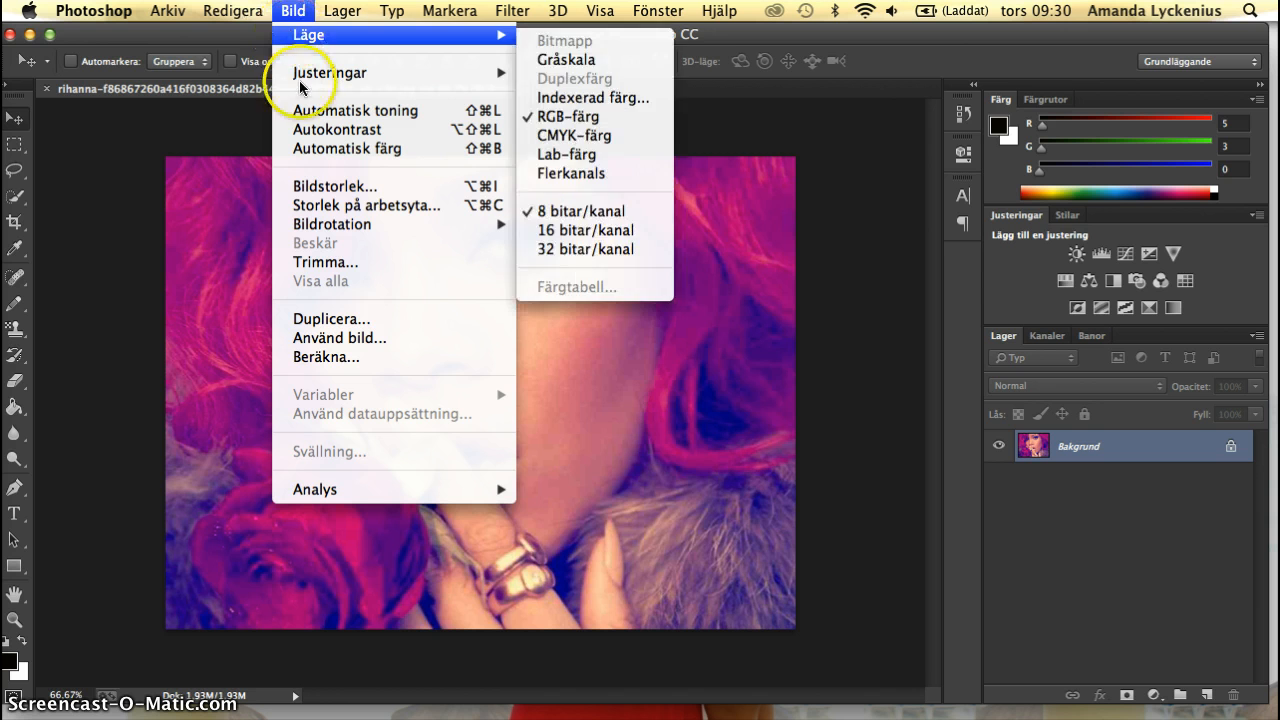
mouse_move(512, 77)
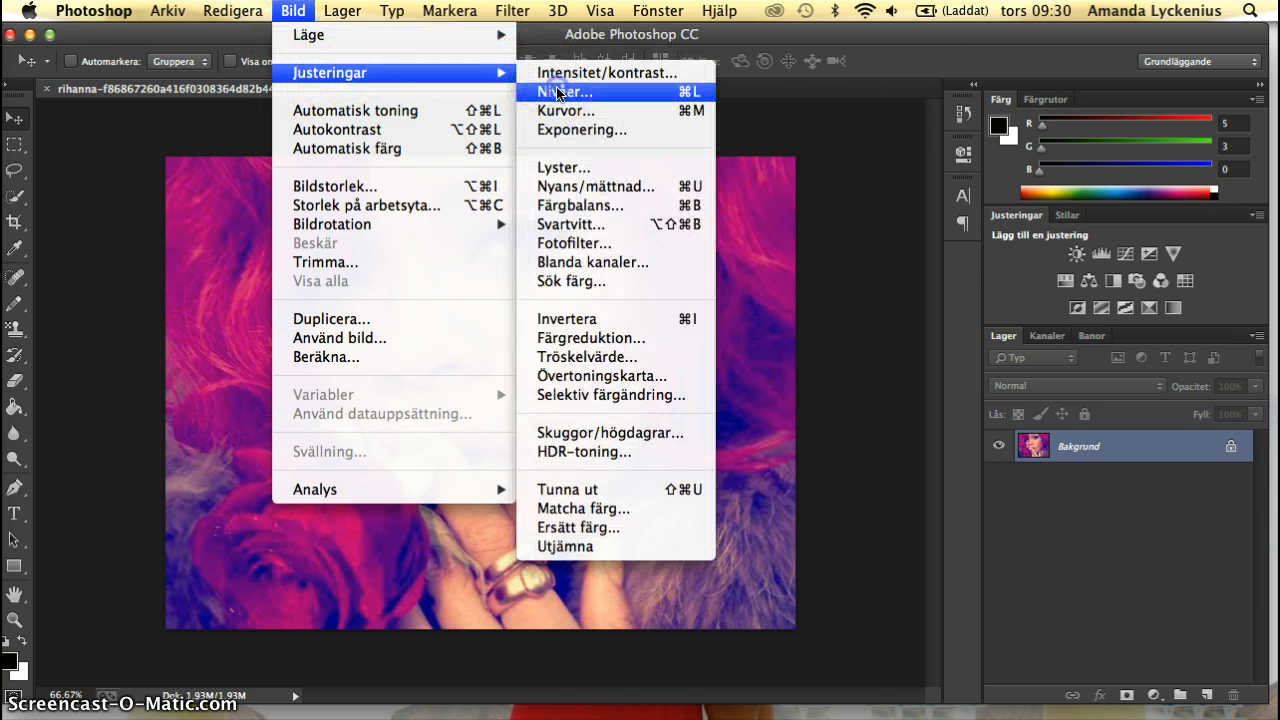
click(552, 91)
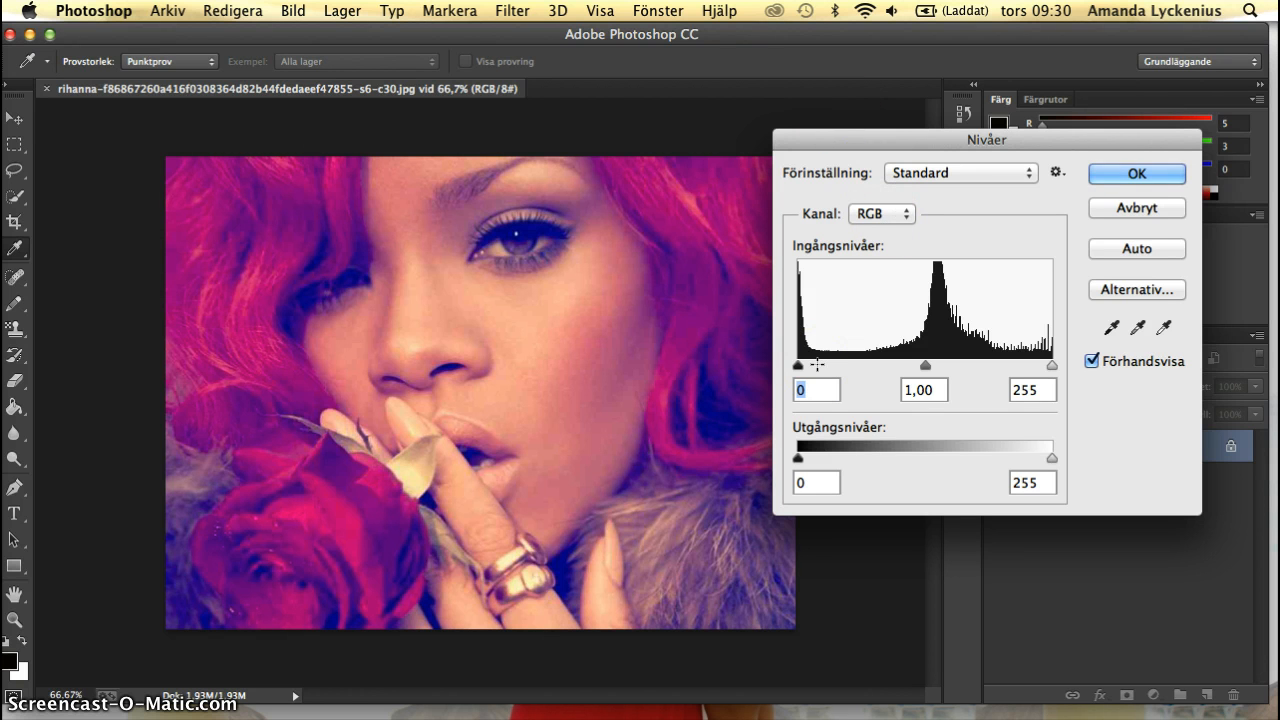
click(817, 380)
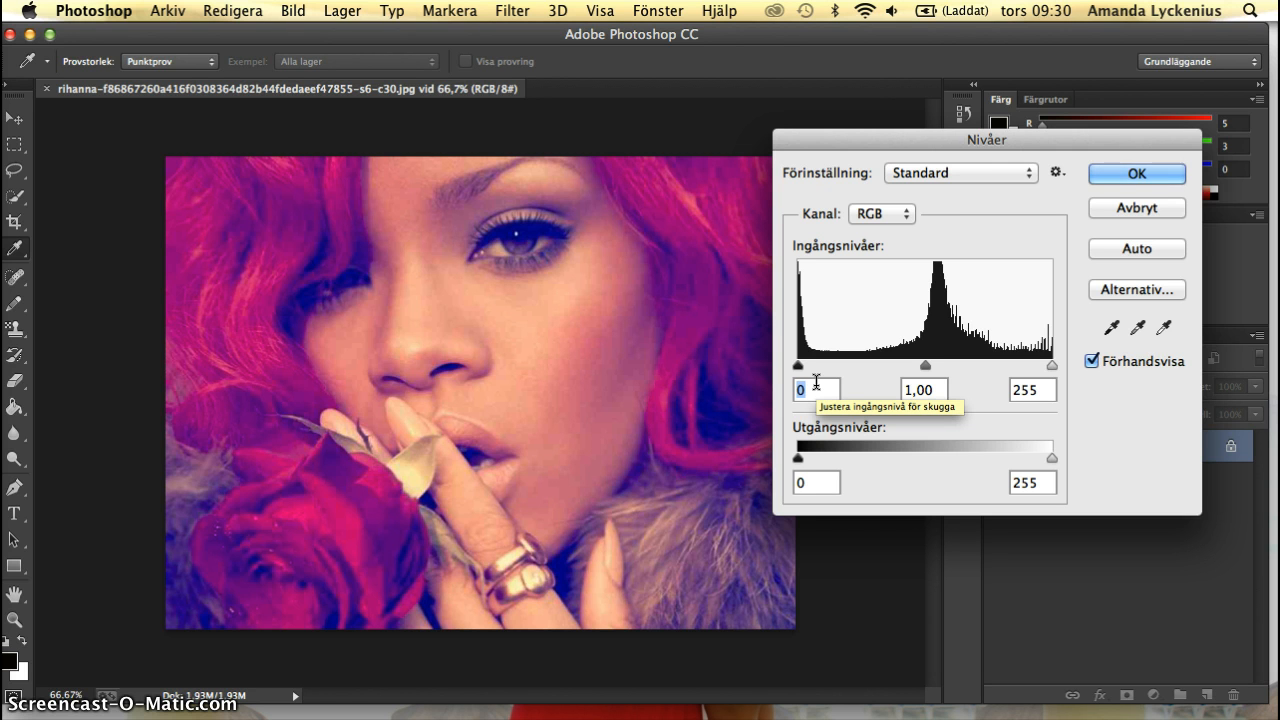
text(30)
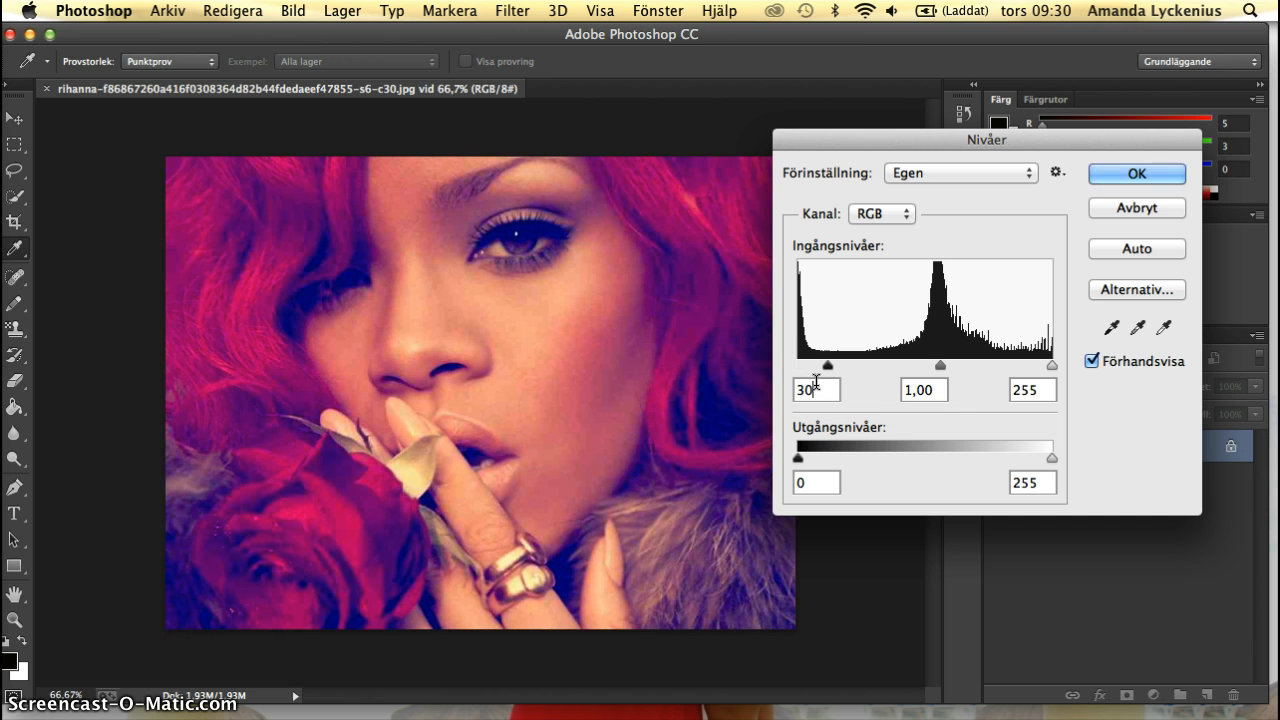
double_click(812, 390)
text(60)
key(BackSpace)
key(BackSpace)
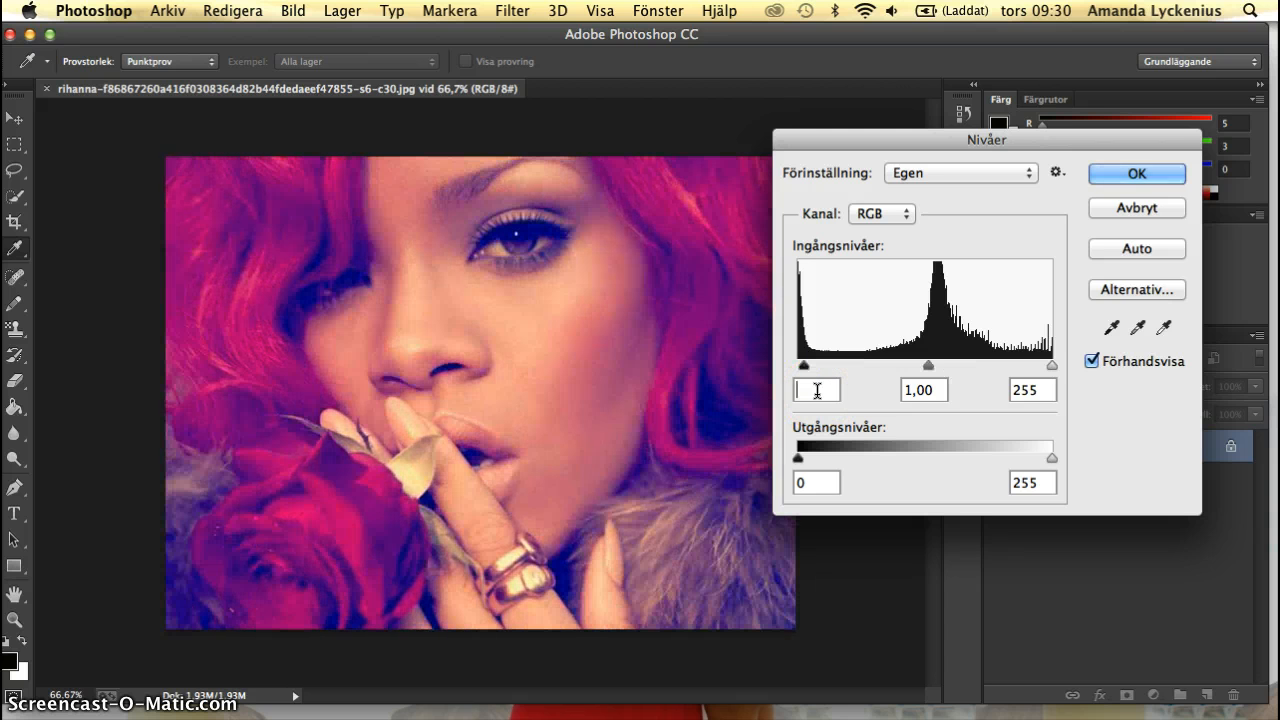
text(30)
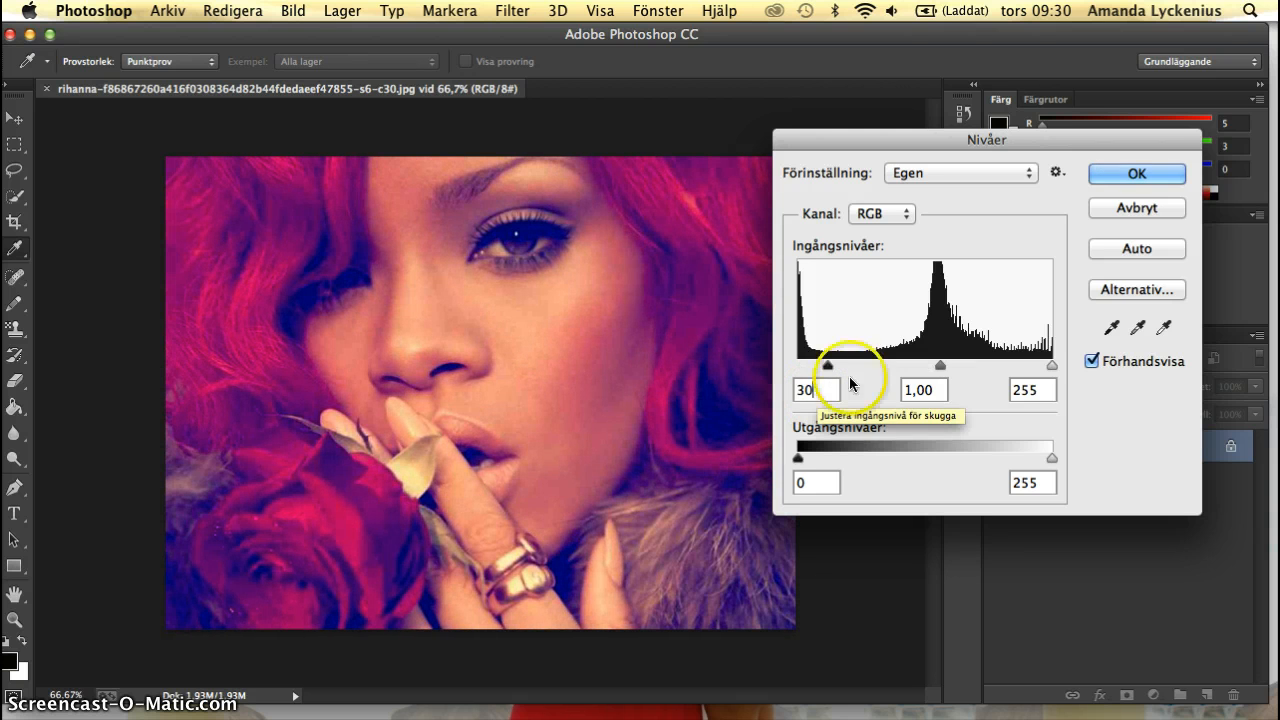
Set the highlight input level to 240 and apply the Levels adjustment.
click(1047, 389)
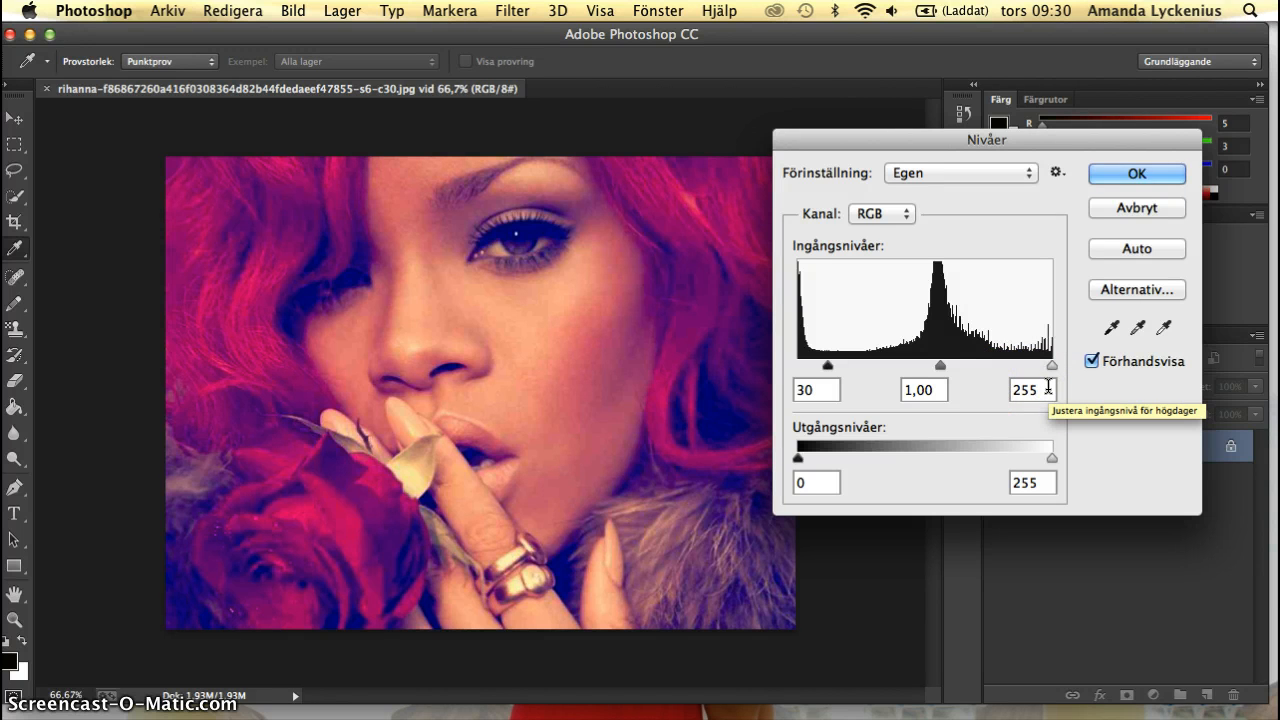
key(BackSpace)
key(BackSpace)
text(40)
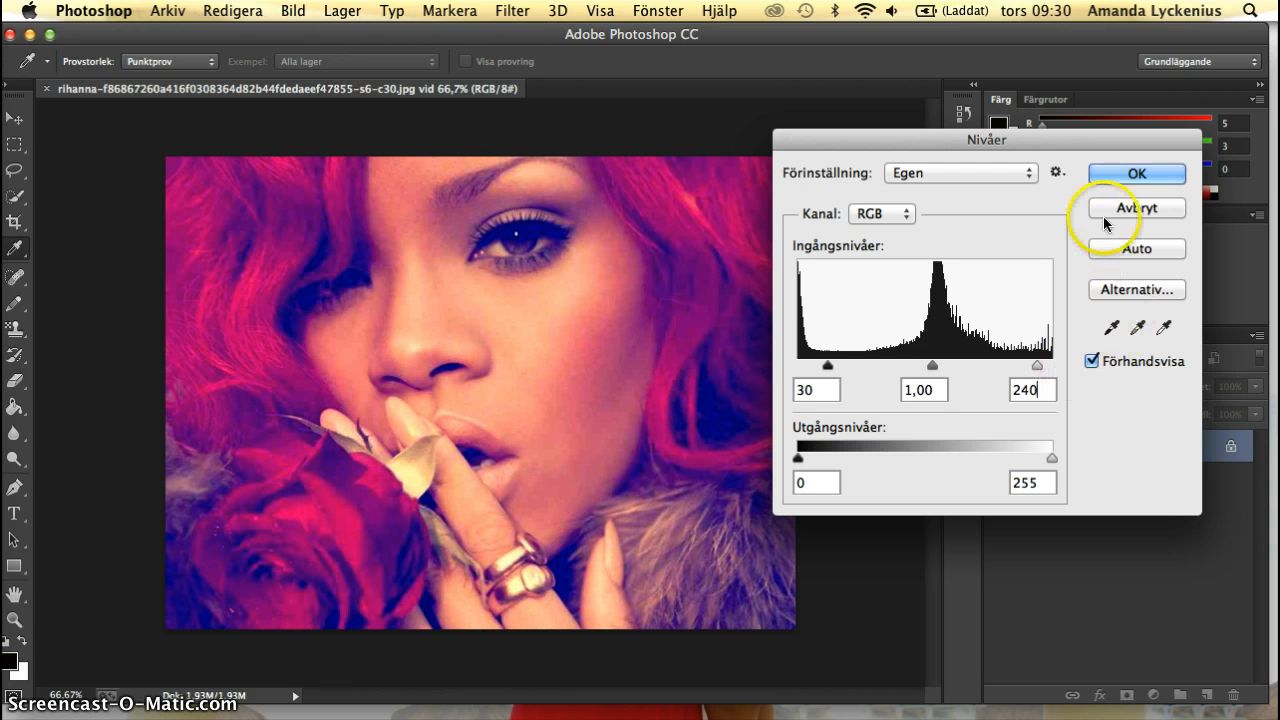
click(1123, 174)
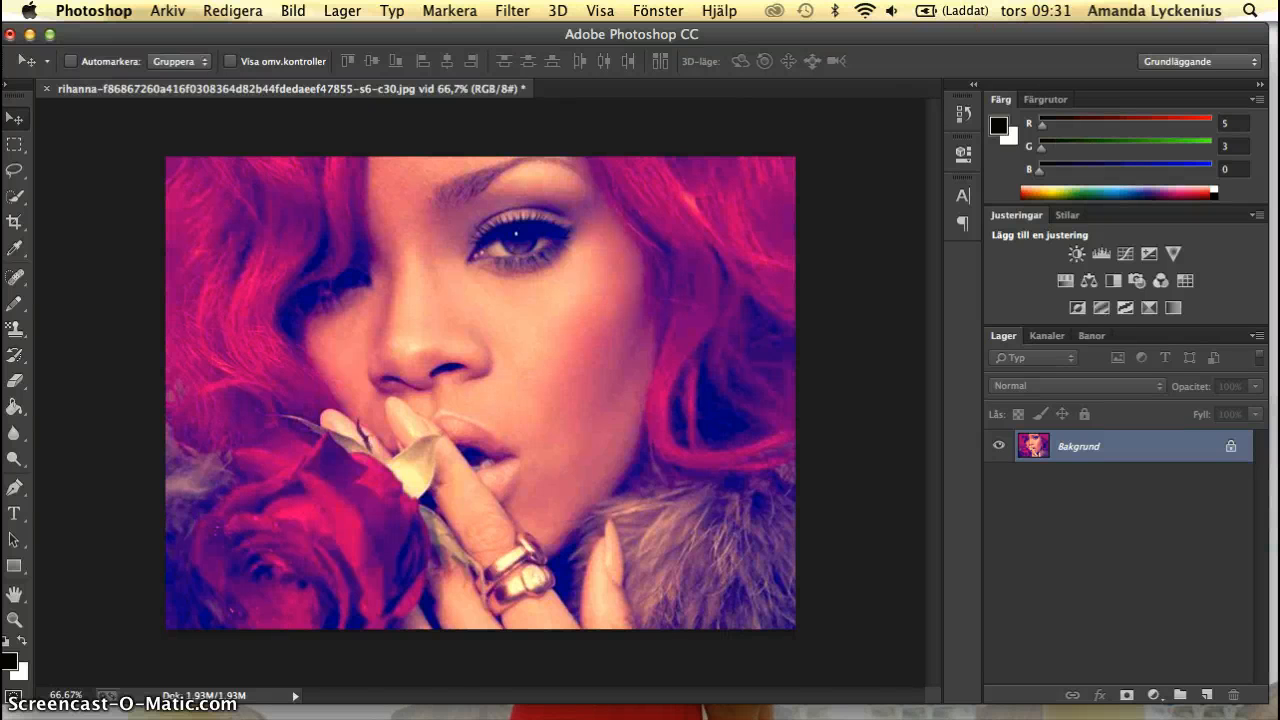
Apply the artistic Kornig film filter from the Filter Gallery with Kornighet 12 and Högdagrar 2.
click(516, 11)
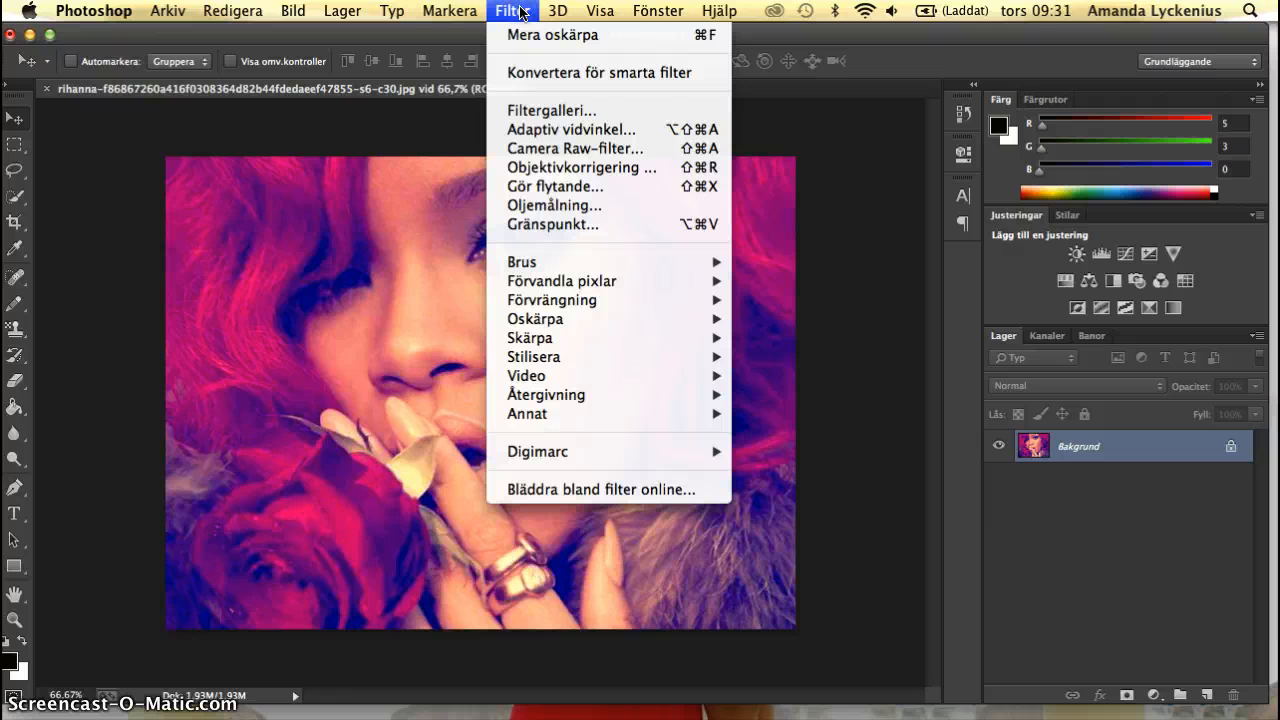
click(553, 112)
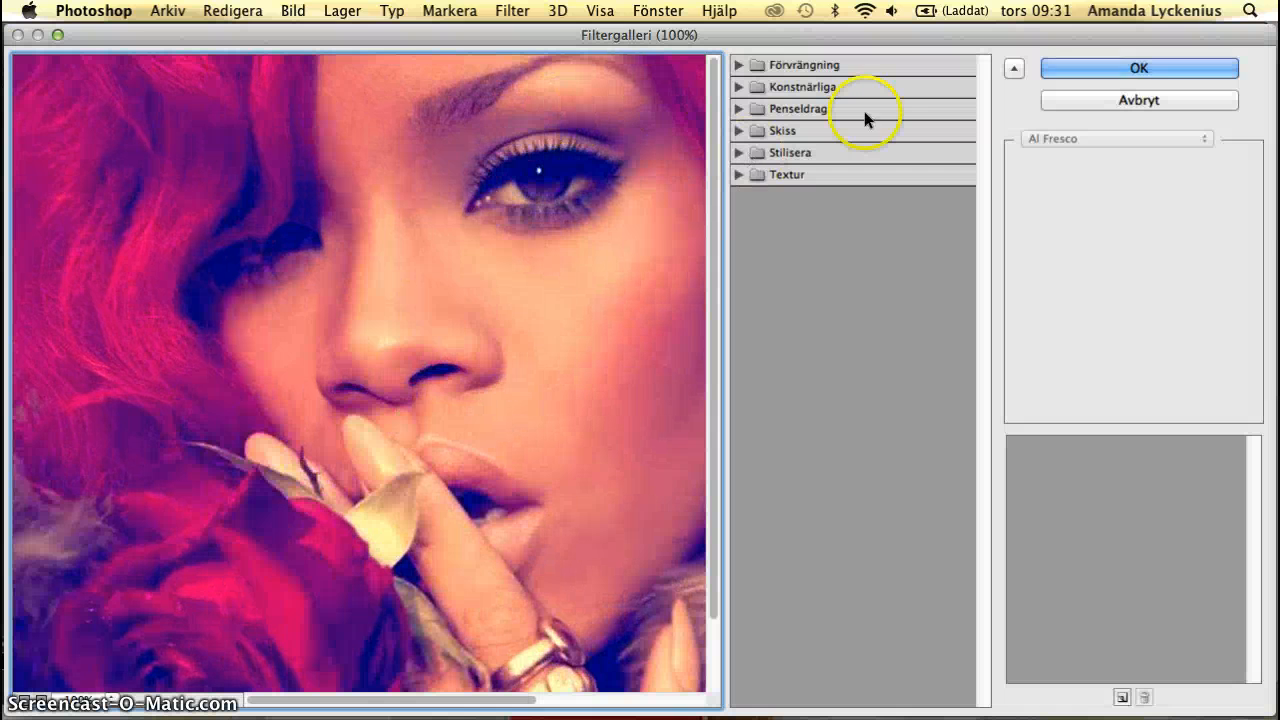
click(815, 87)
click(845, 195)
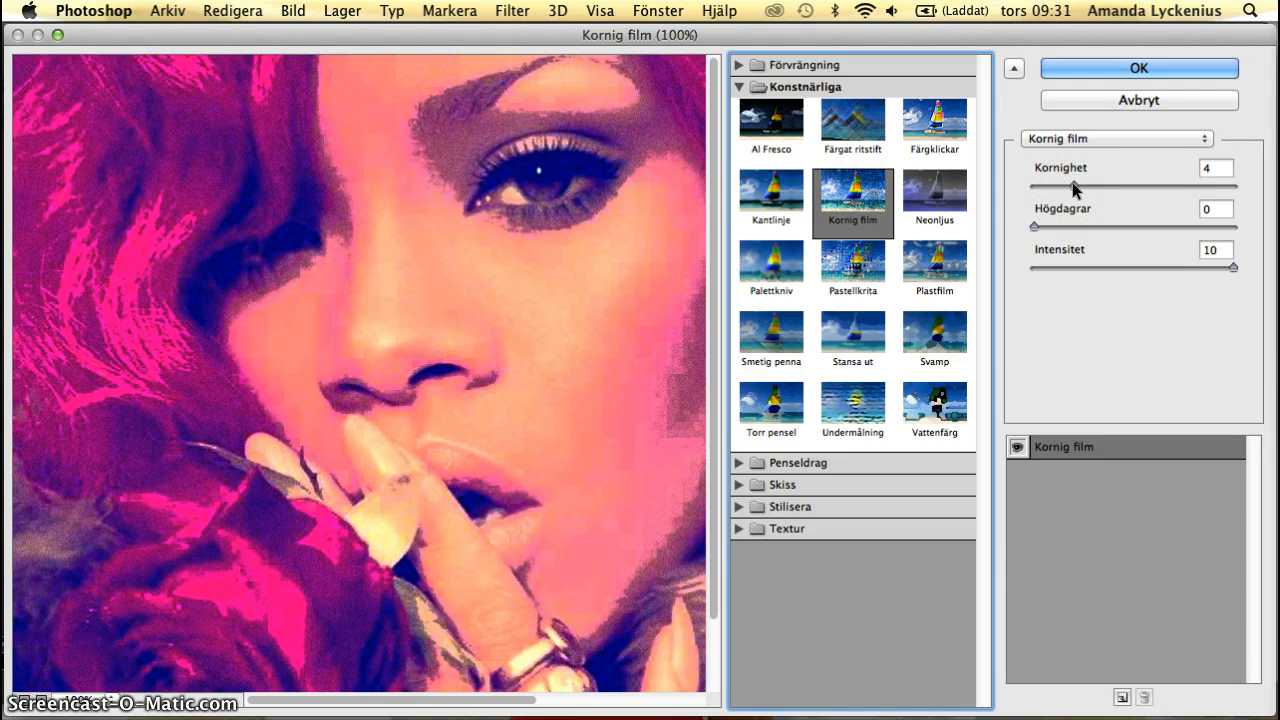
drag(1072, 182, 1147, 192)
click(1034, 227)
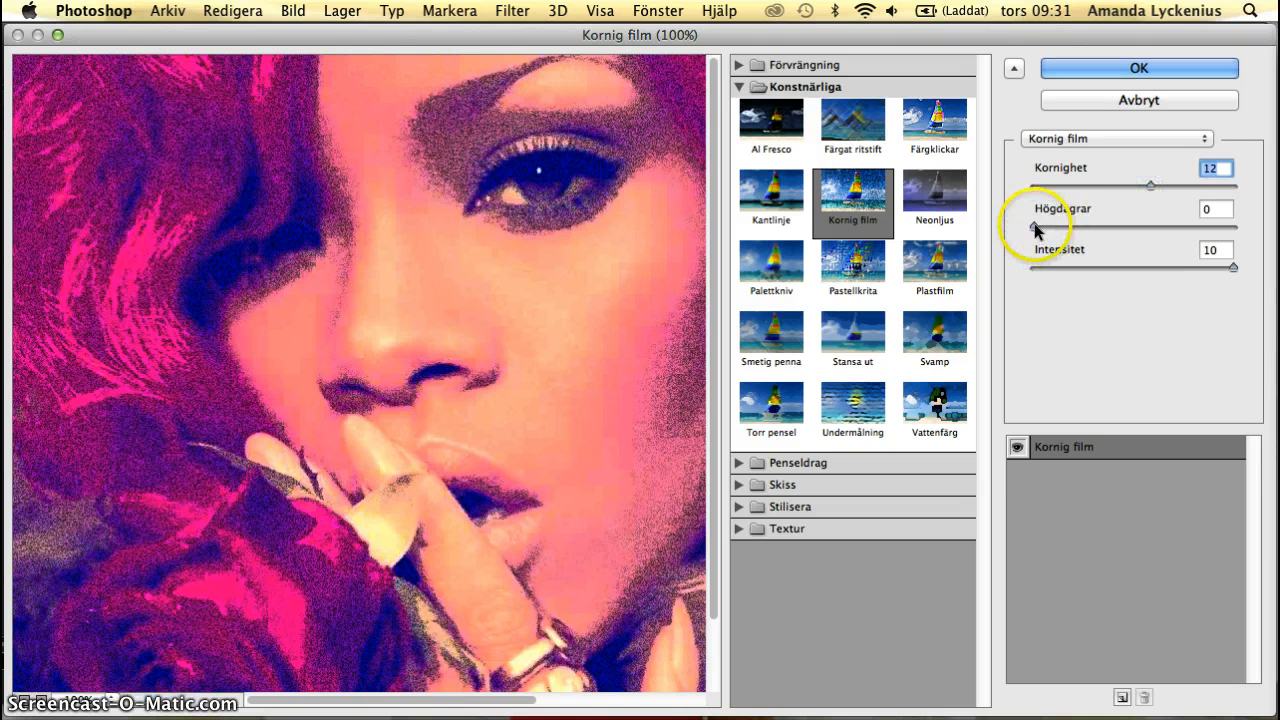
drag(1034, 227, 1054, 229)
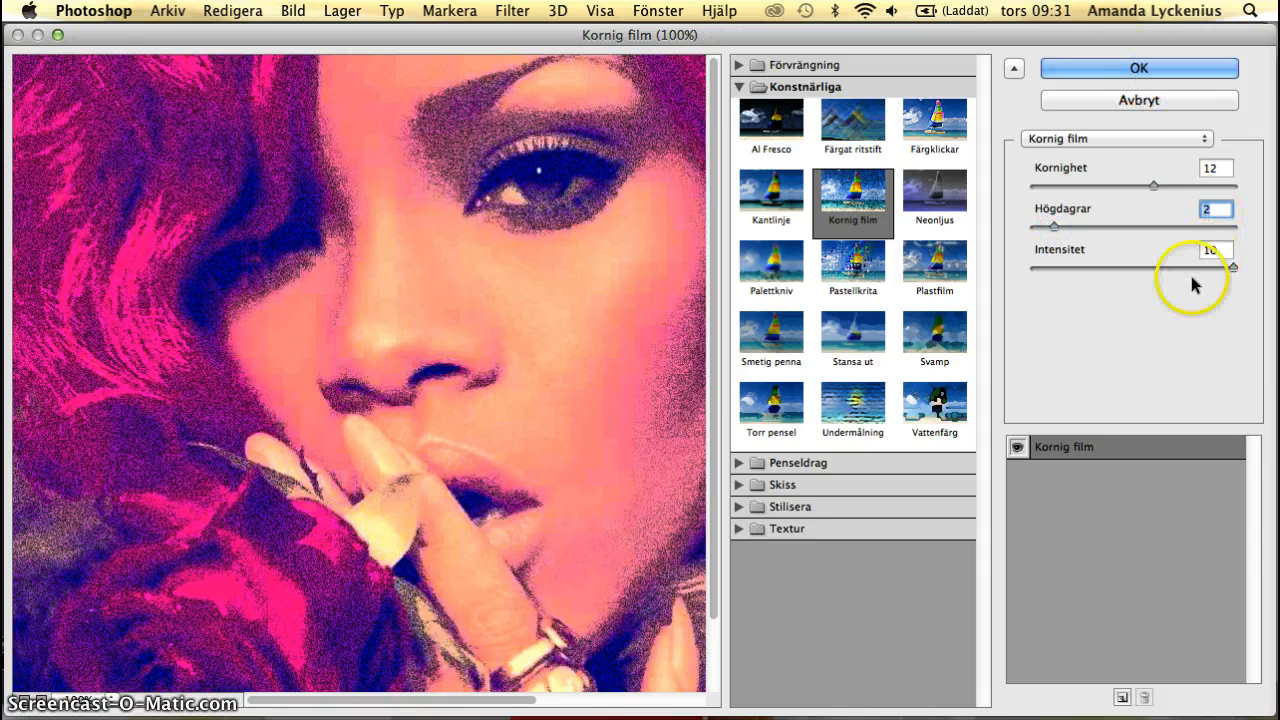
click(1137, 66)
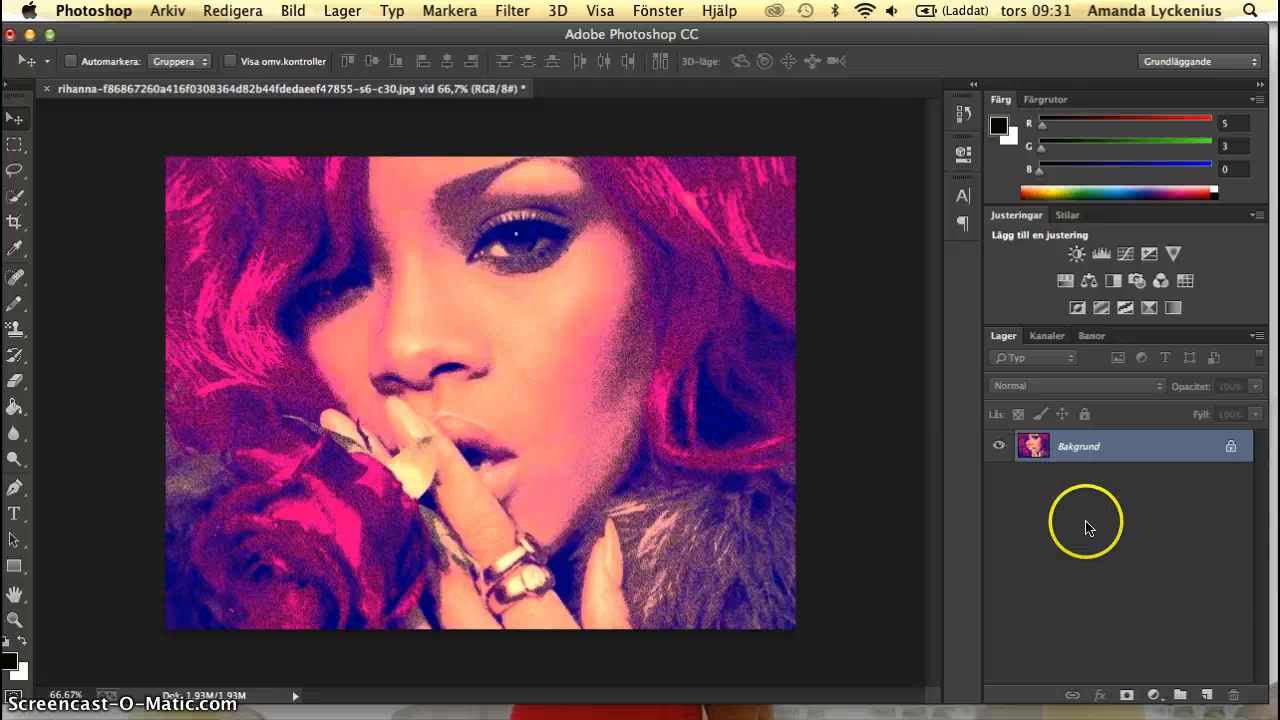
Duplicate the Bakgrund layer under the name HALFTONE.
right_click(1082, 446)
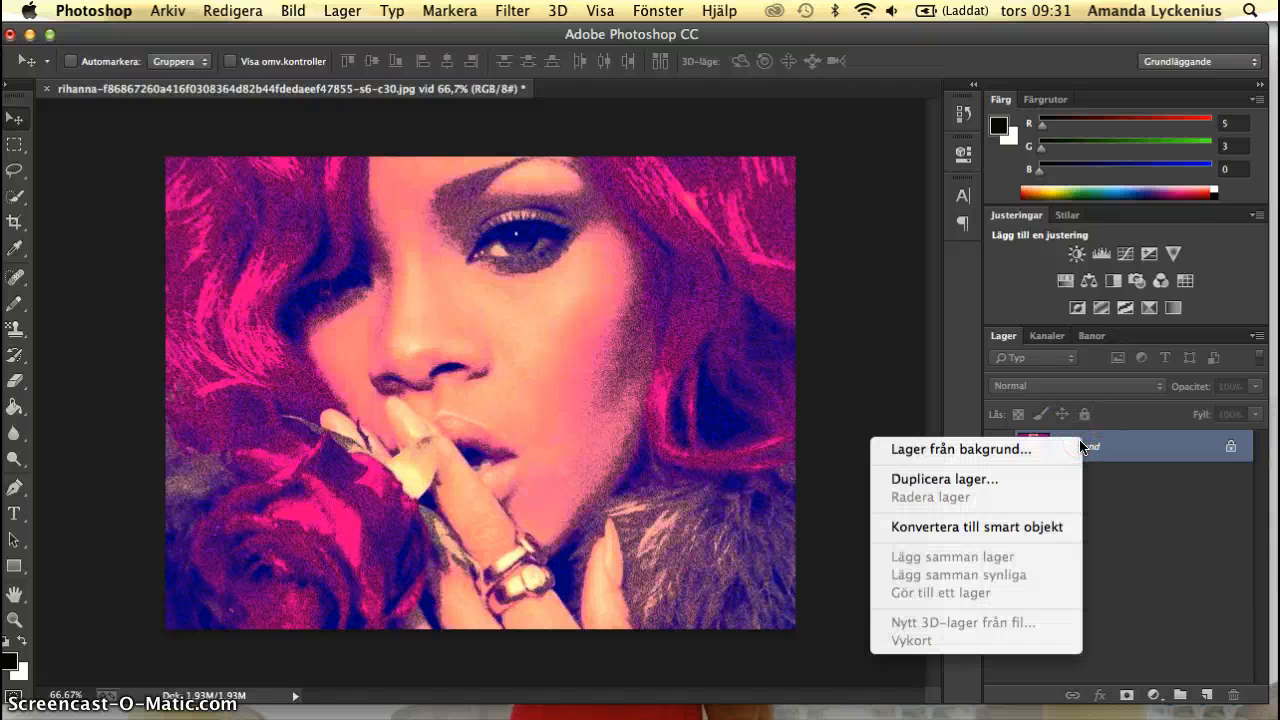
click(1043, 479)
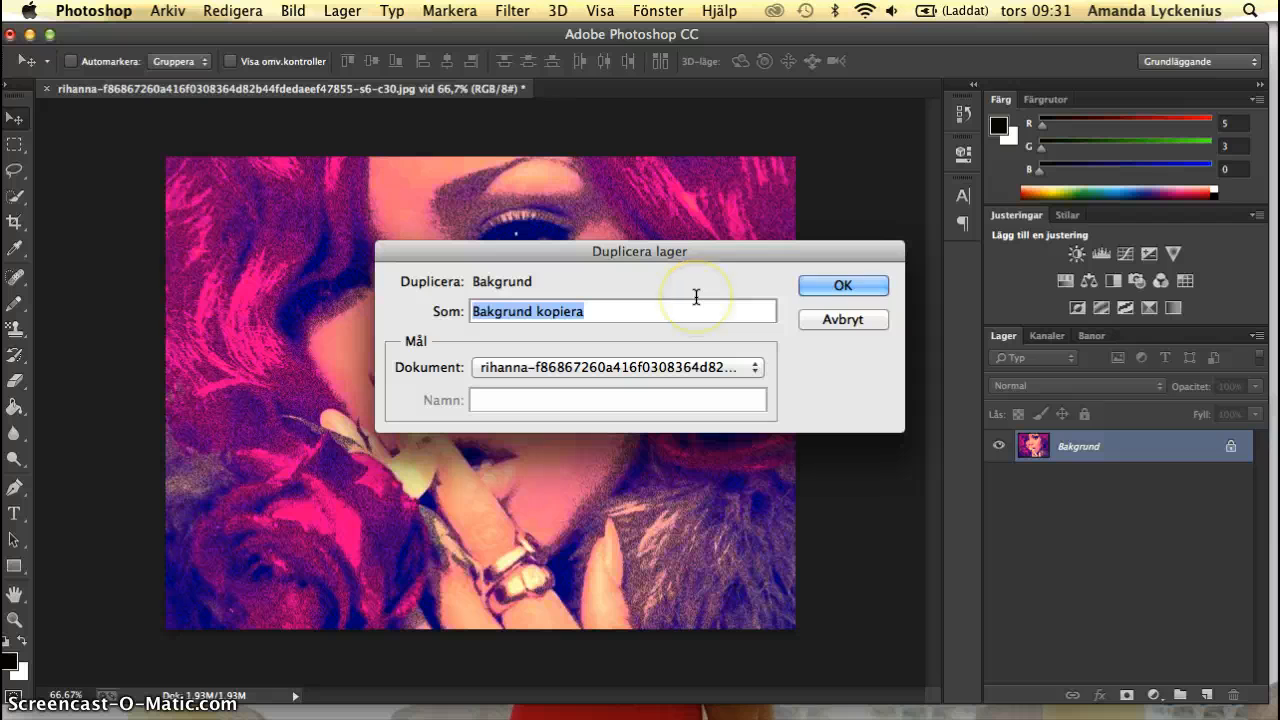
text(HAL)
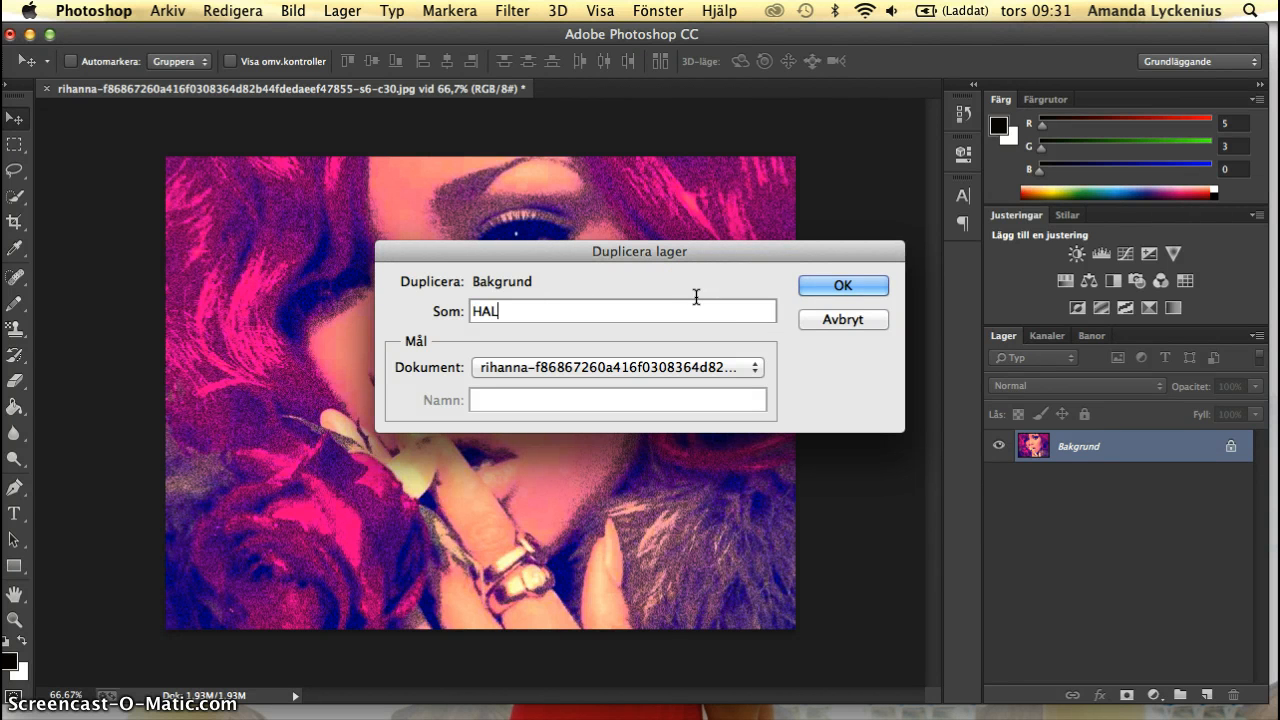
text(FTONE)
click(828, 285)
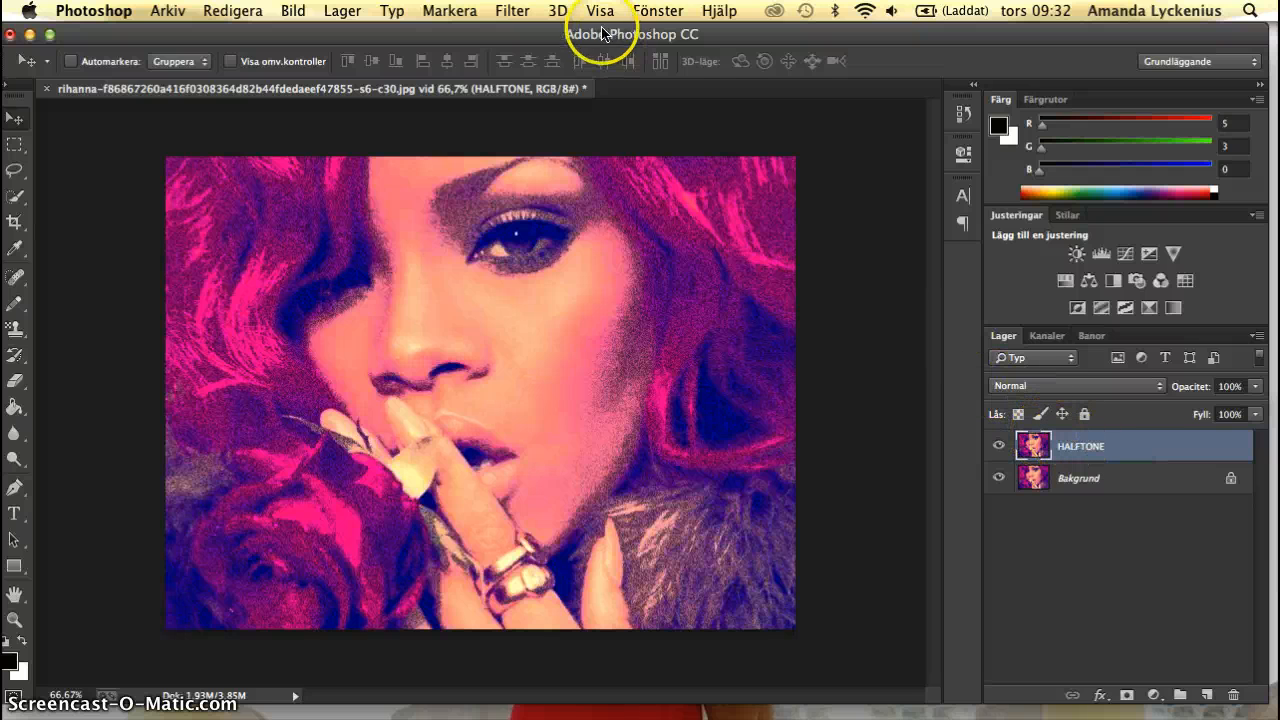
Apply the Färgraster filter with a 6-pixel maximum radius to the HALFTONE layer and set its blend mode to Mörkare.
click(515, 9)
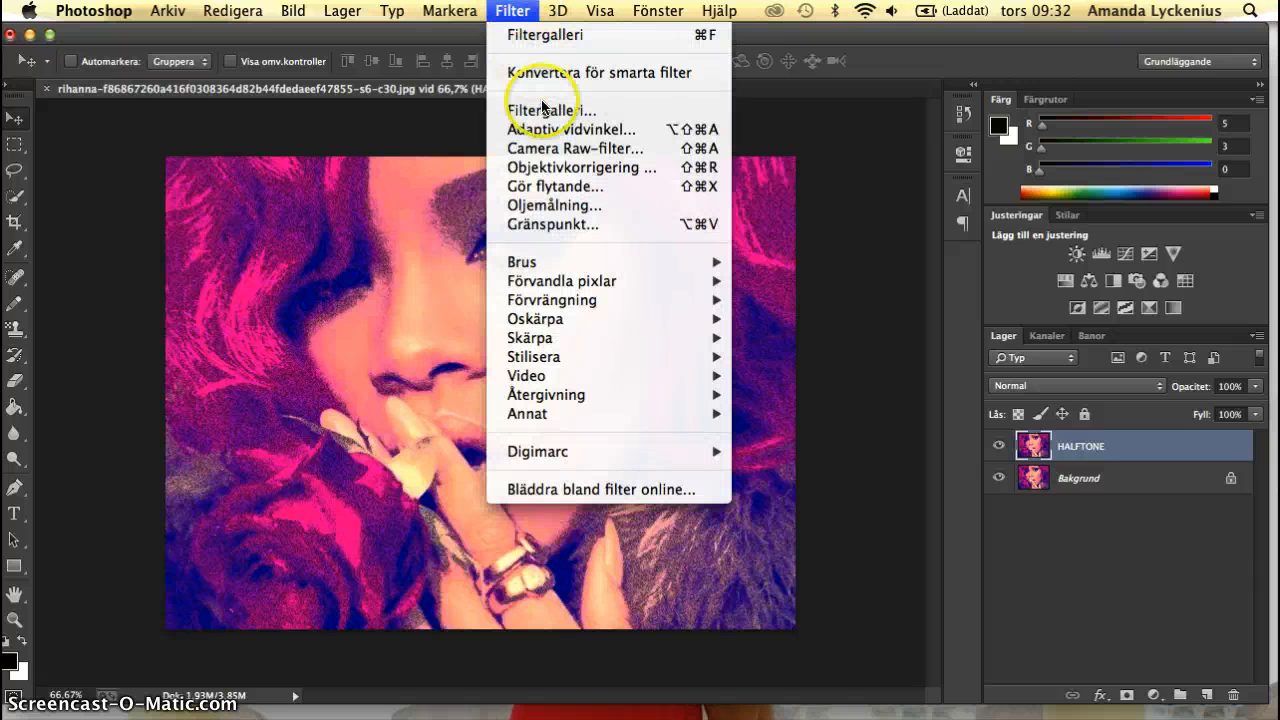
mouse_move(660, 287)
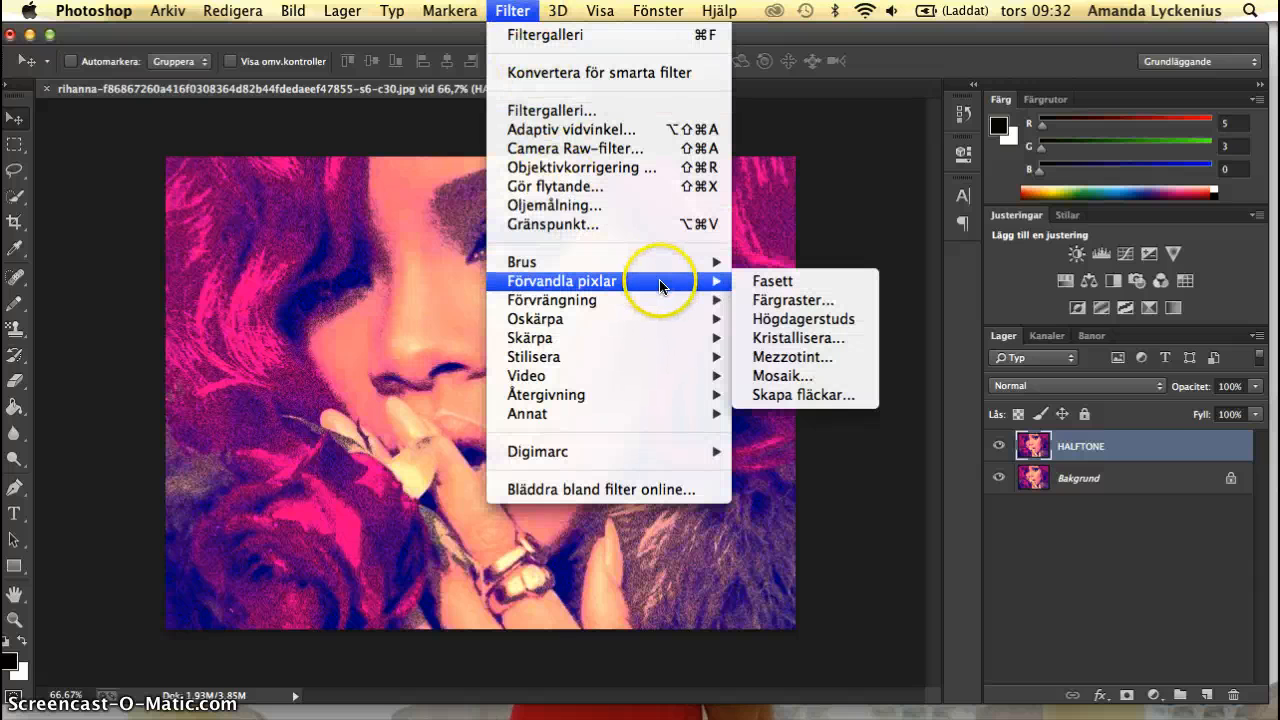
click(752, 301)
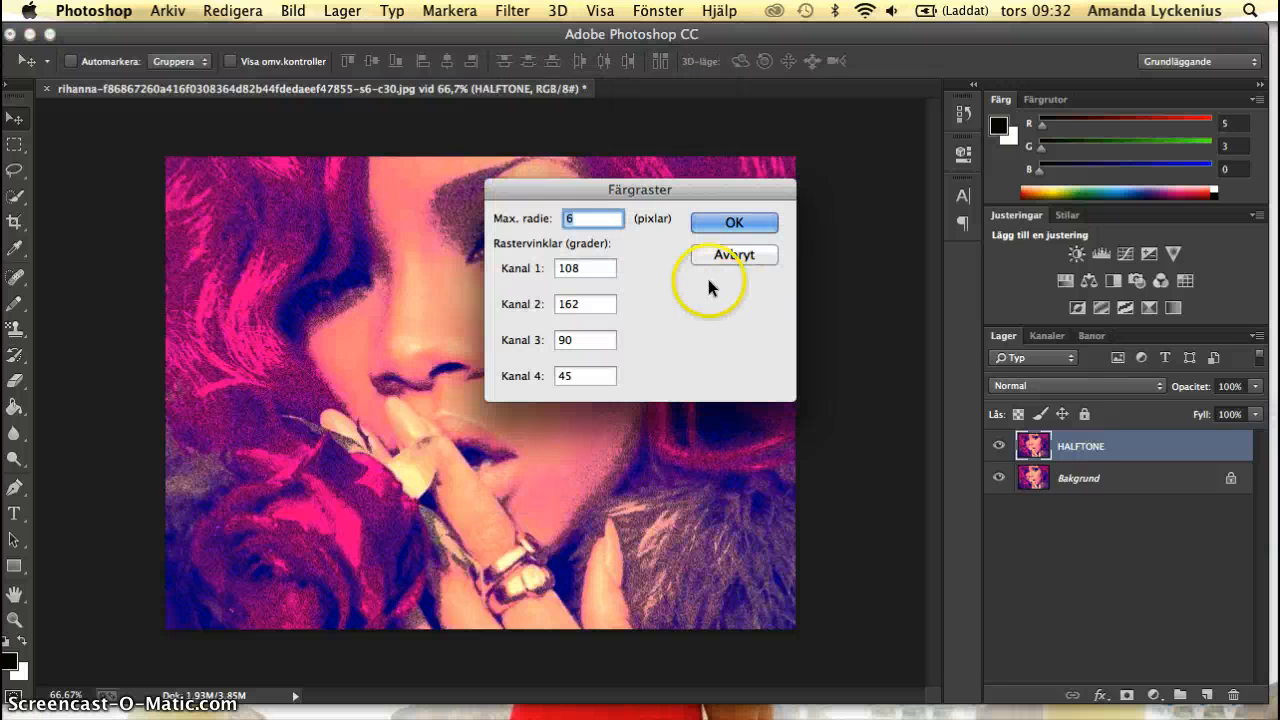
double_click(599, 218)
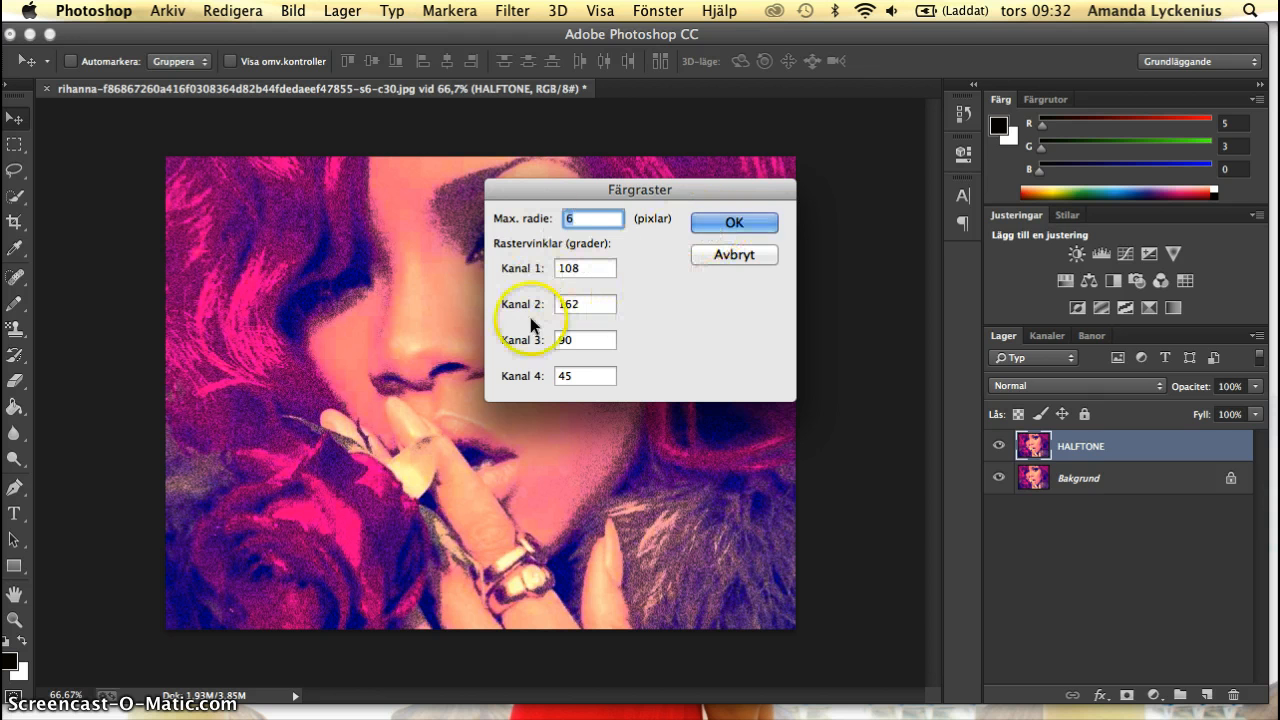
click(758, 224)
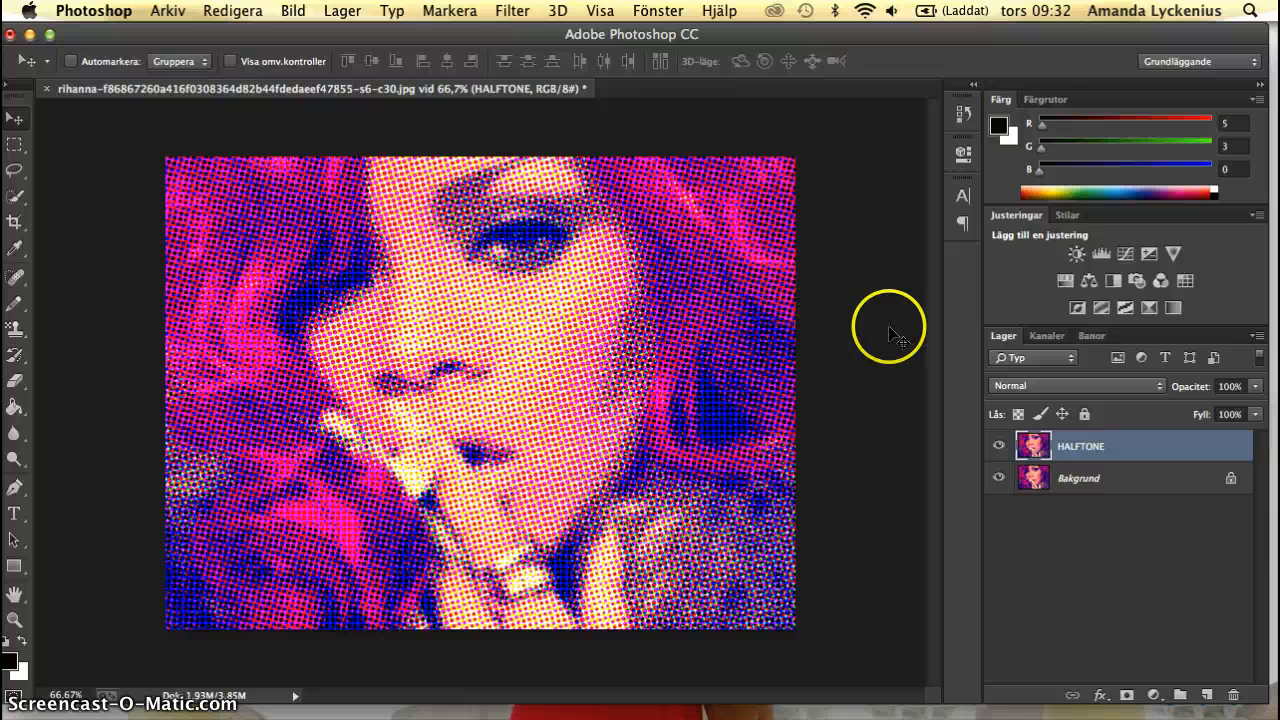
click(1042, 387)
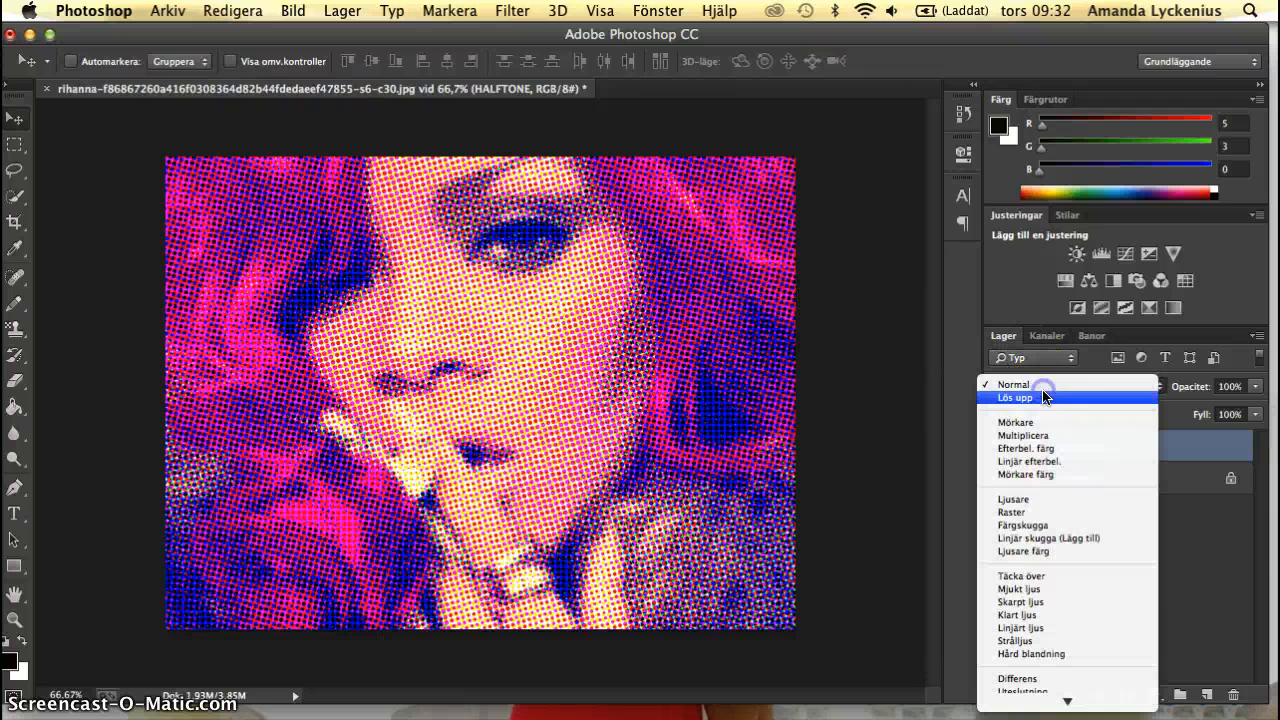
click(1042, 422)
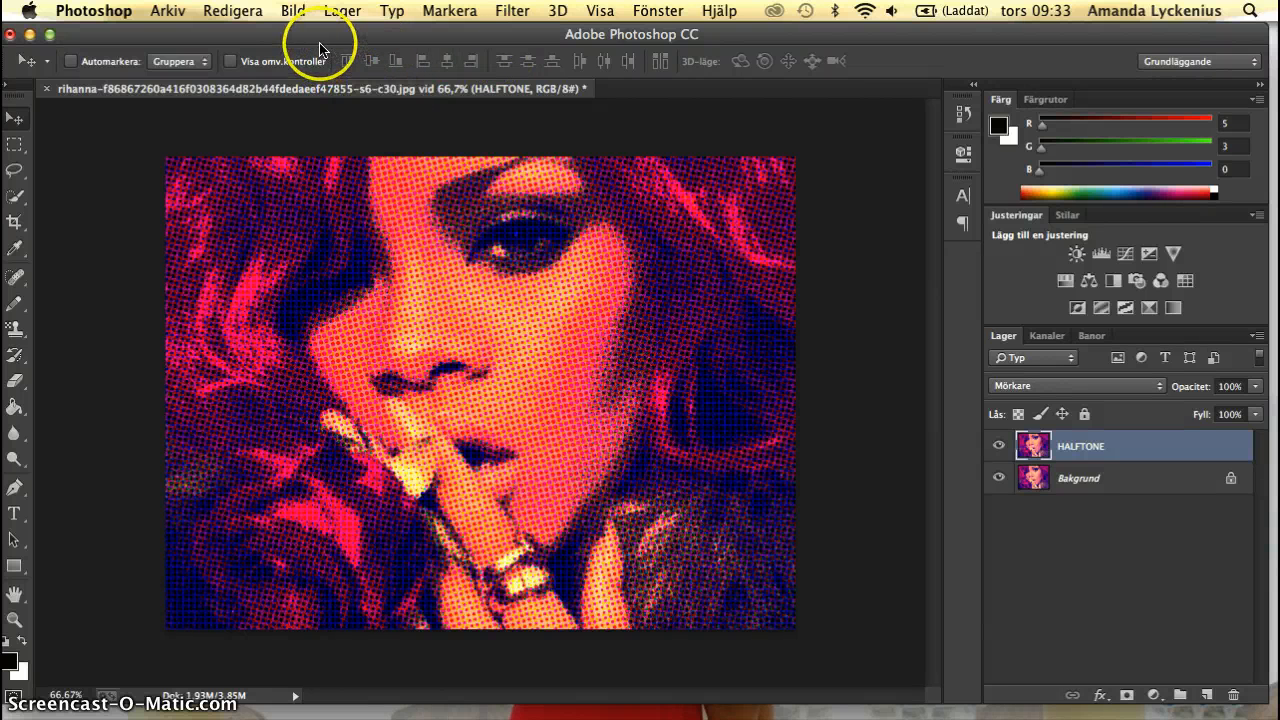
Add a Ramlinje layer style to the HALFTONE layer with size 20 px and position Insidan.
click(346, 12)
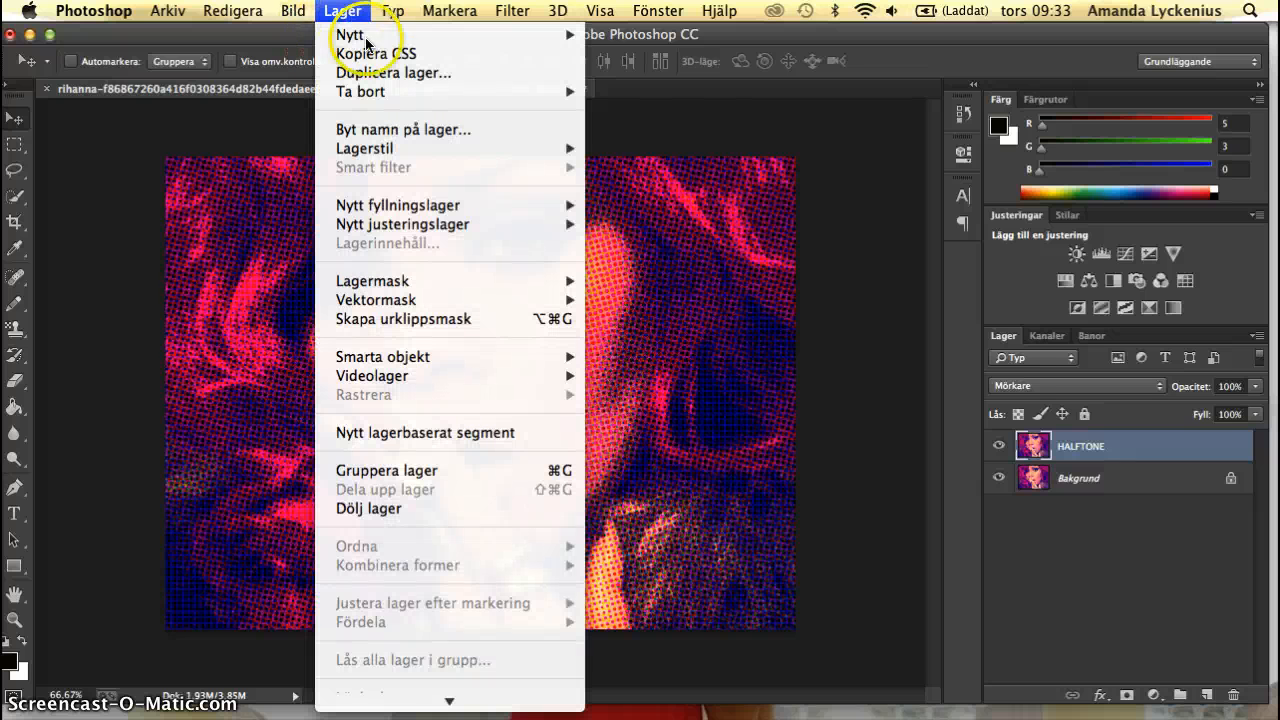
click(430, 150)
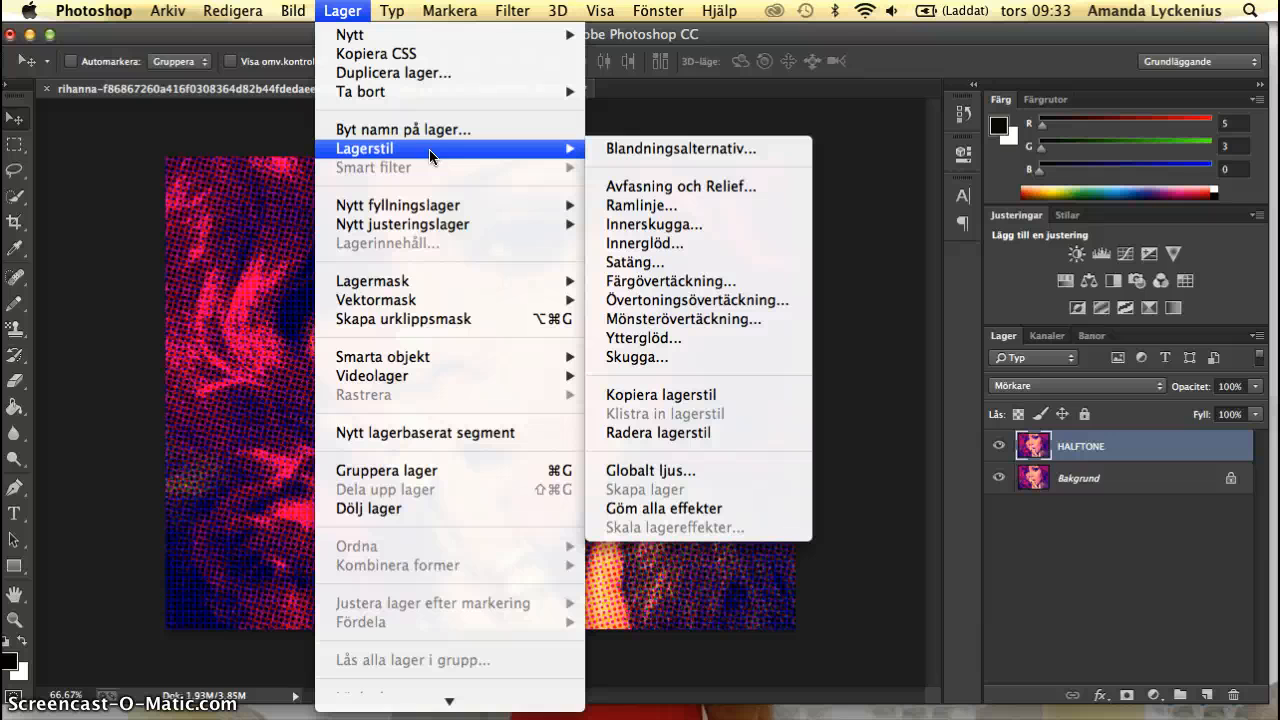
click(632, 206)
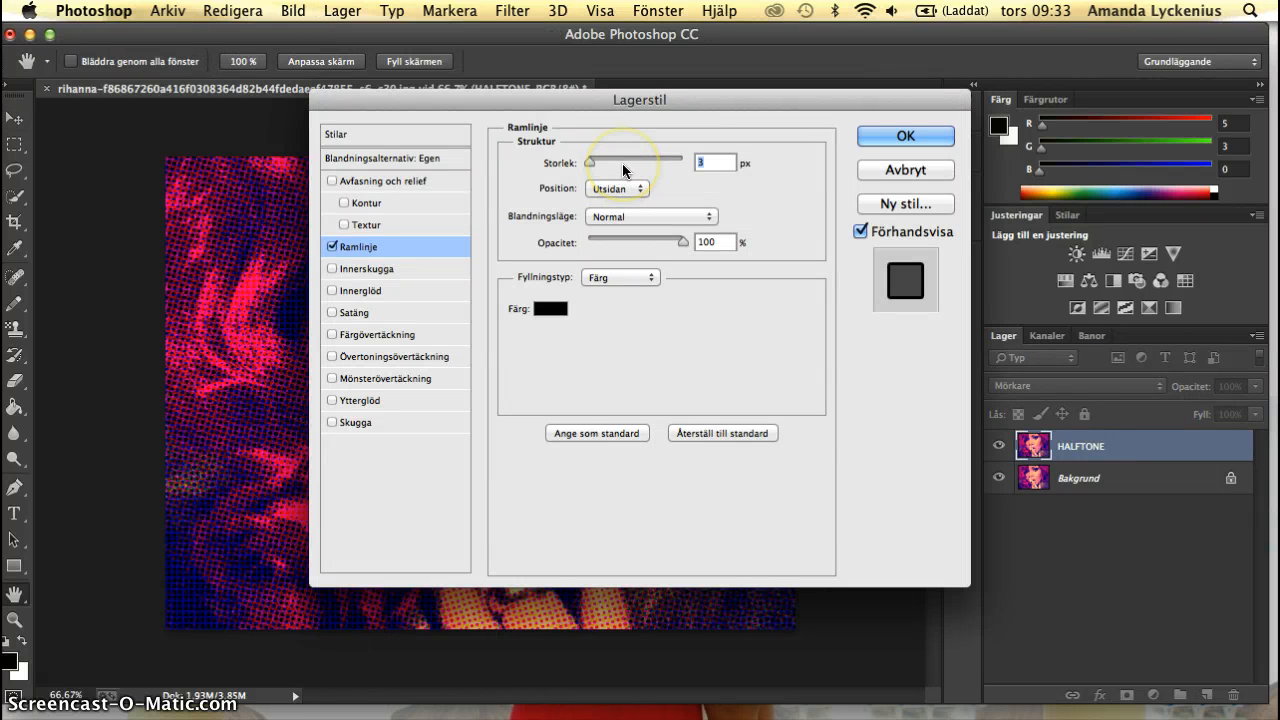
text(20)
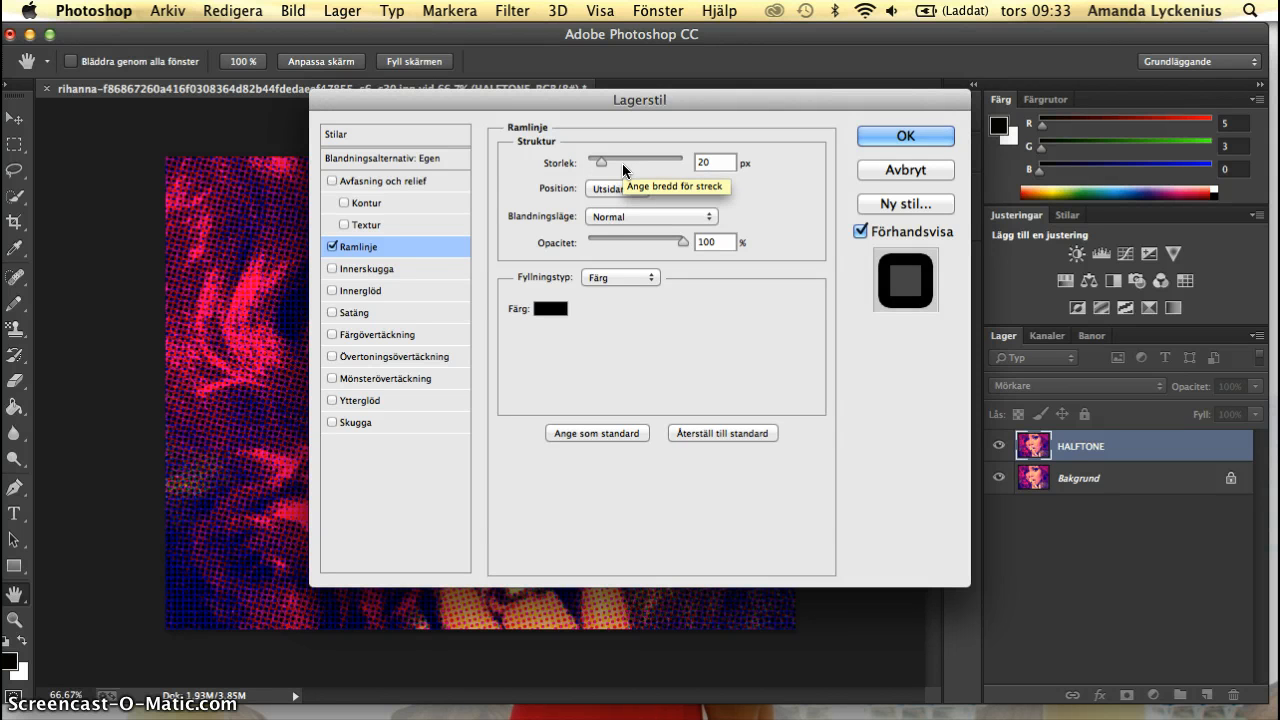
click(617, 188)
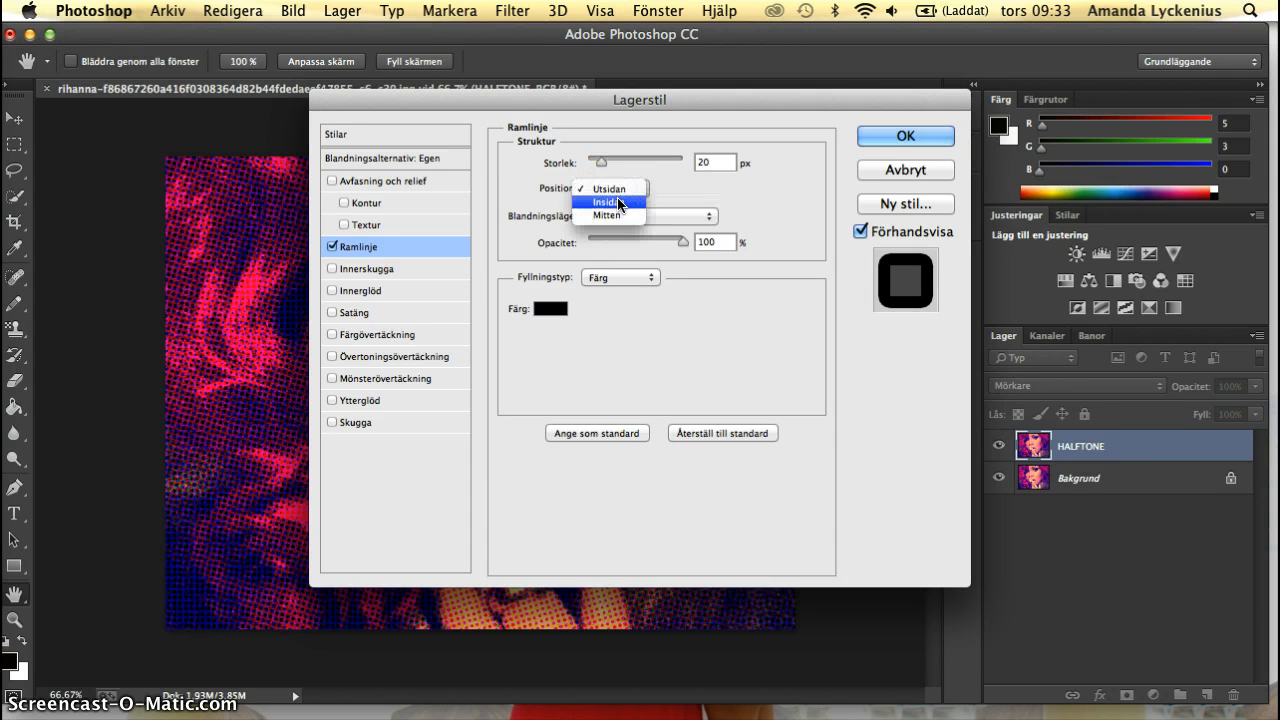
click(620, 203)
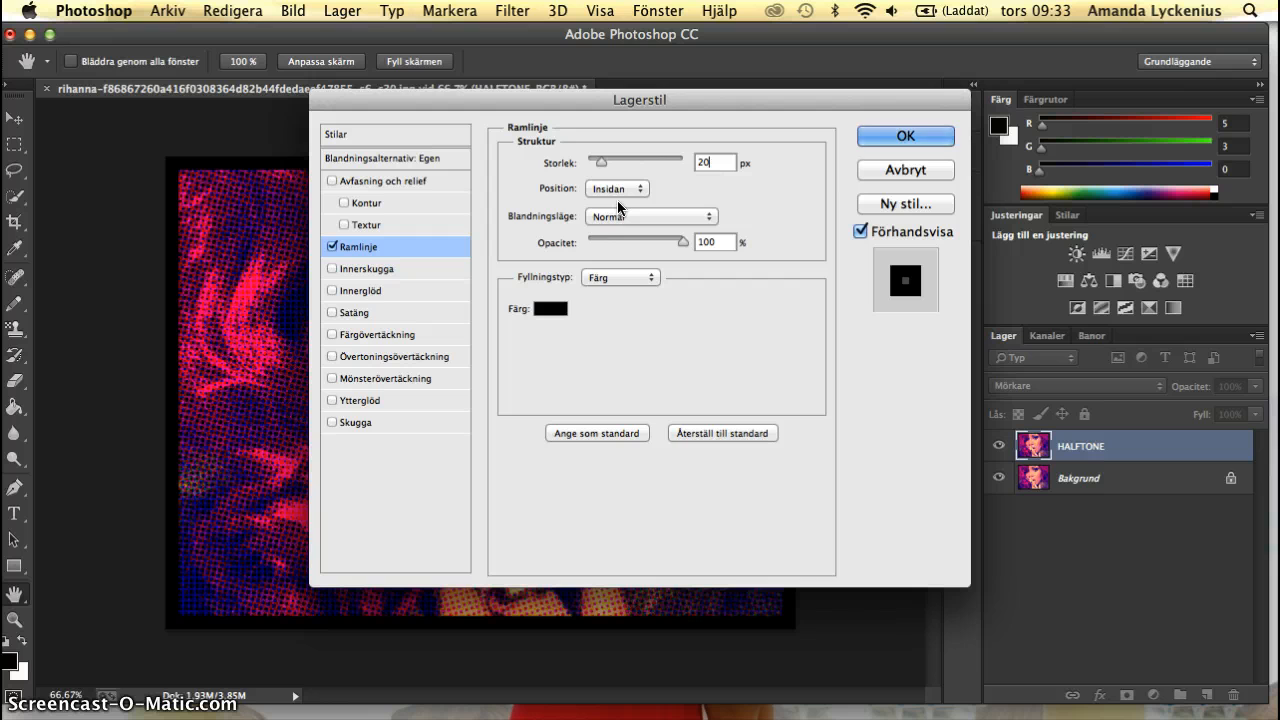
Set the Ramlinje colour to f5ece1 and apply the layer style.
click(550, 309)
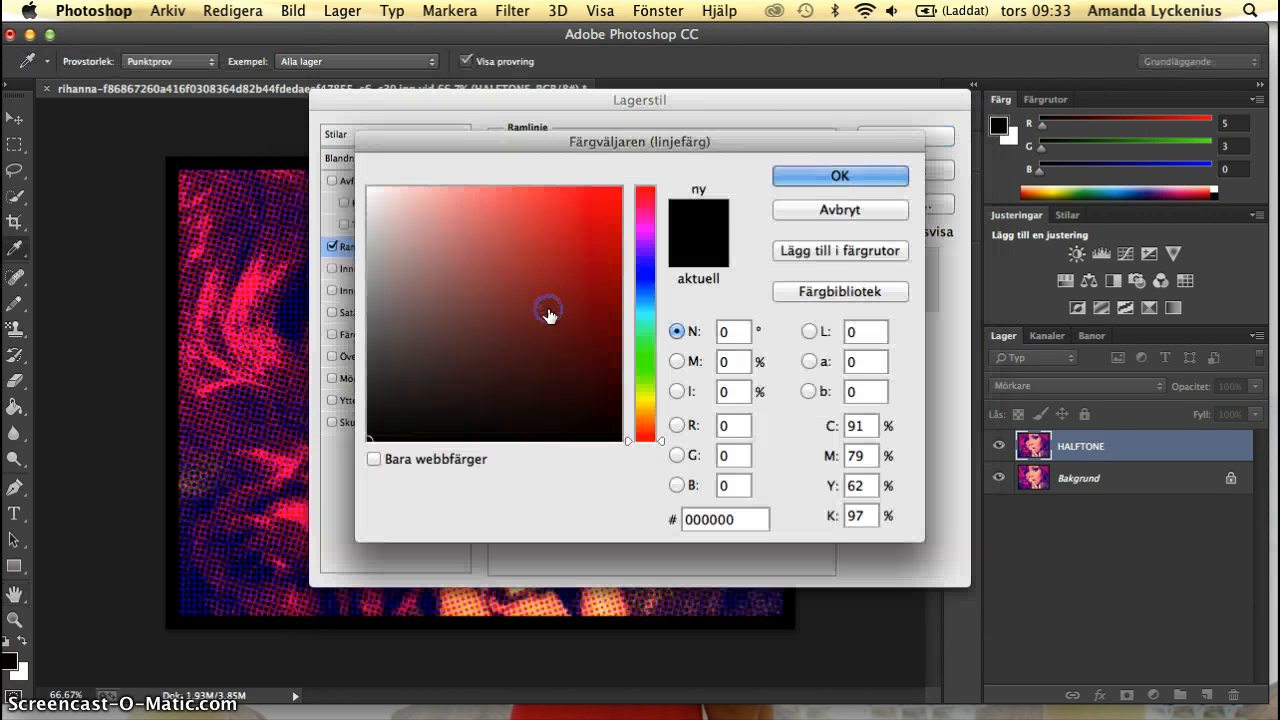
click(725, 518)
drag(725, 517, 668, 519)
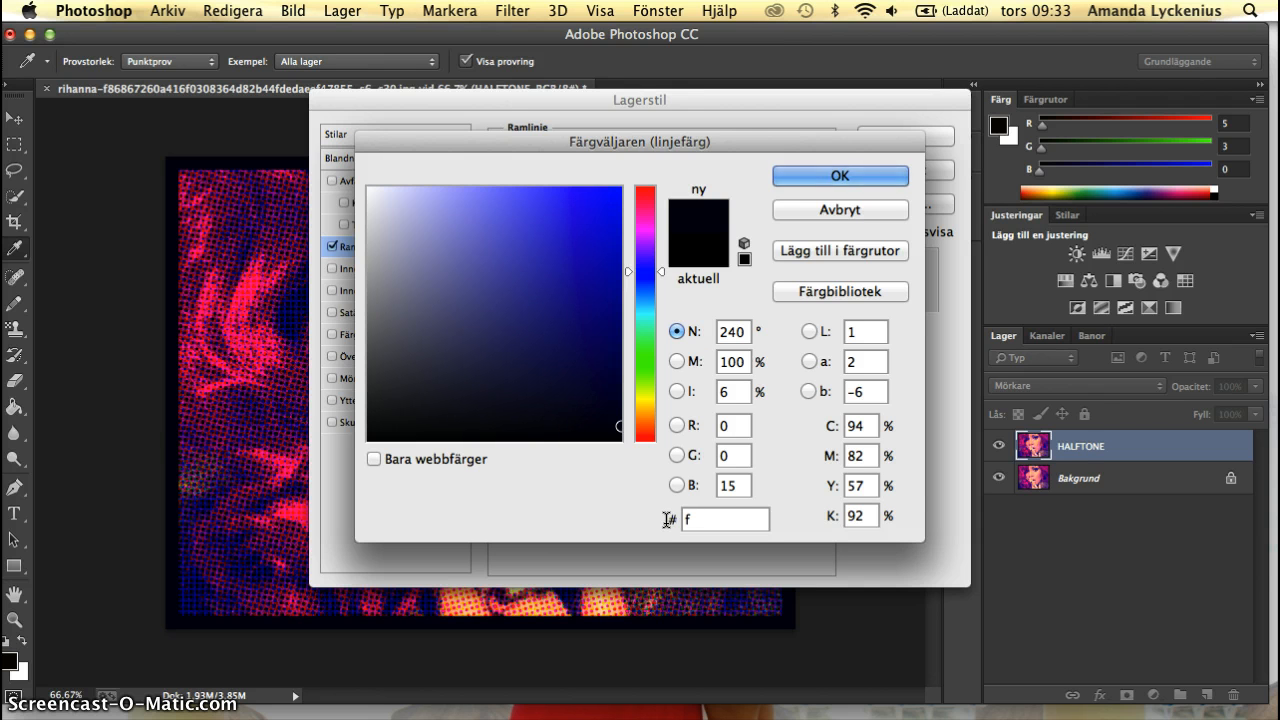
text(5ece1)
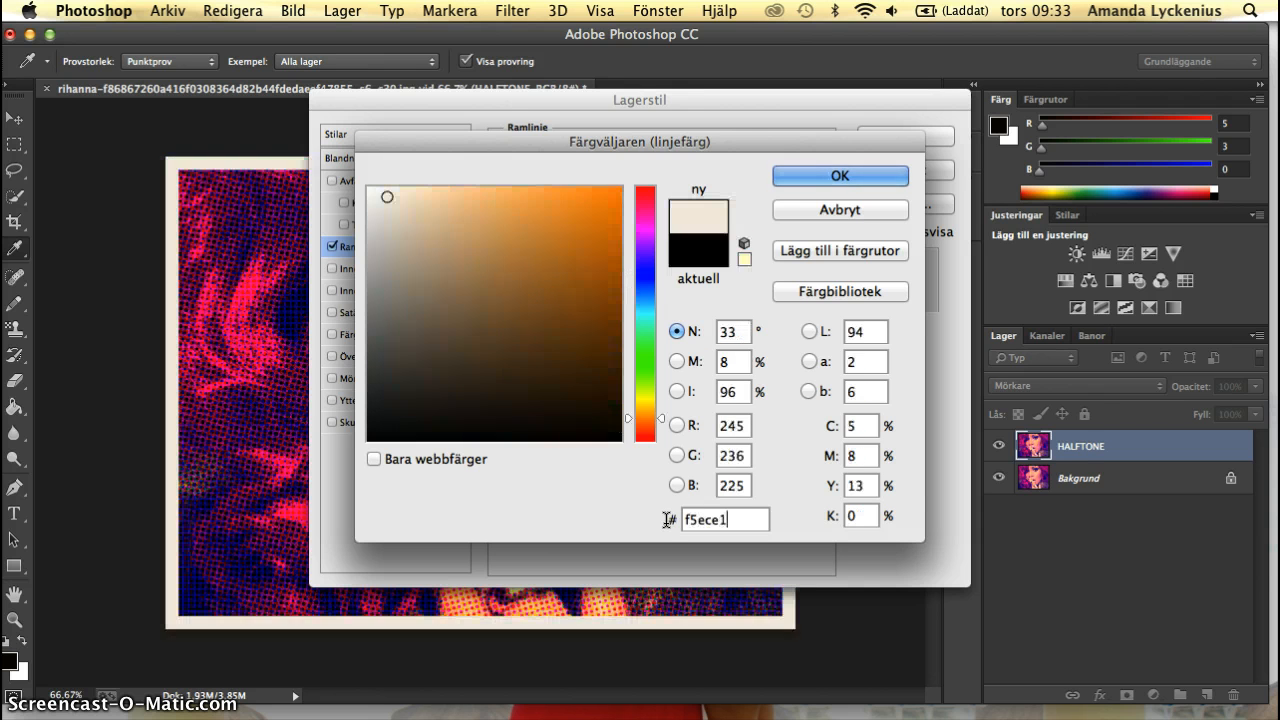
click(862, 172)
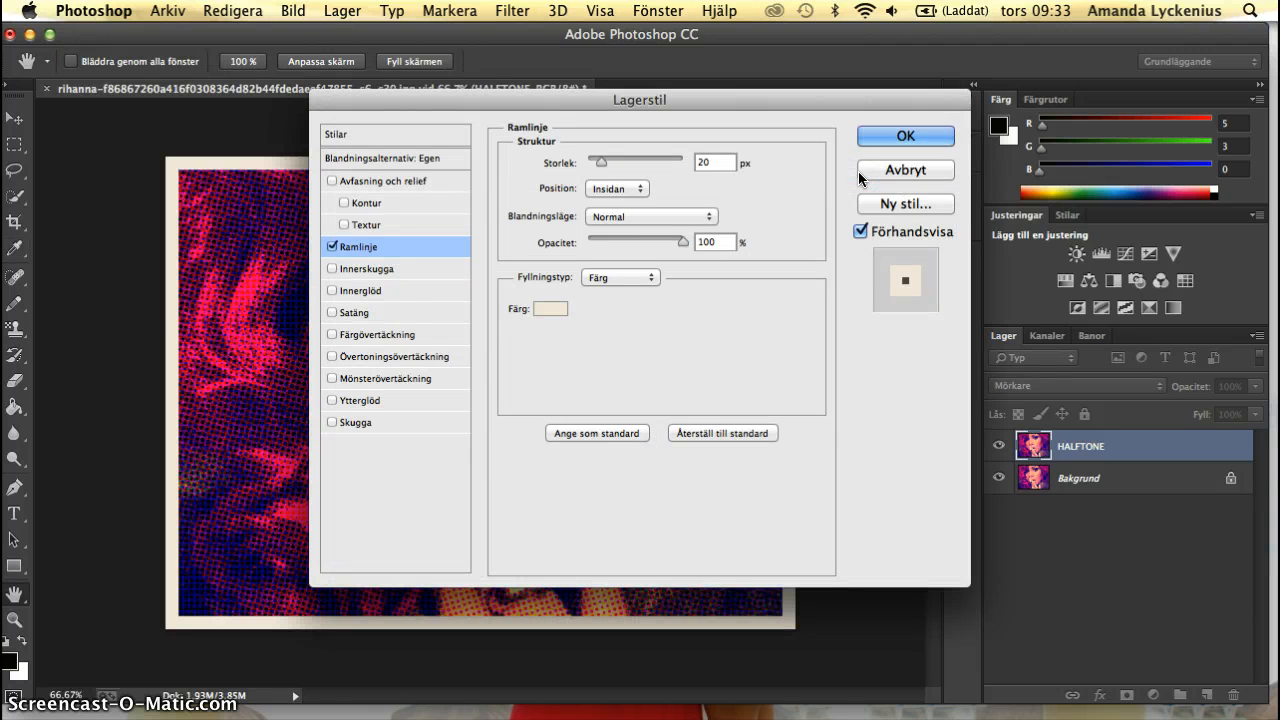
click(915, 137)
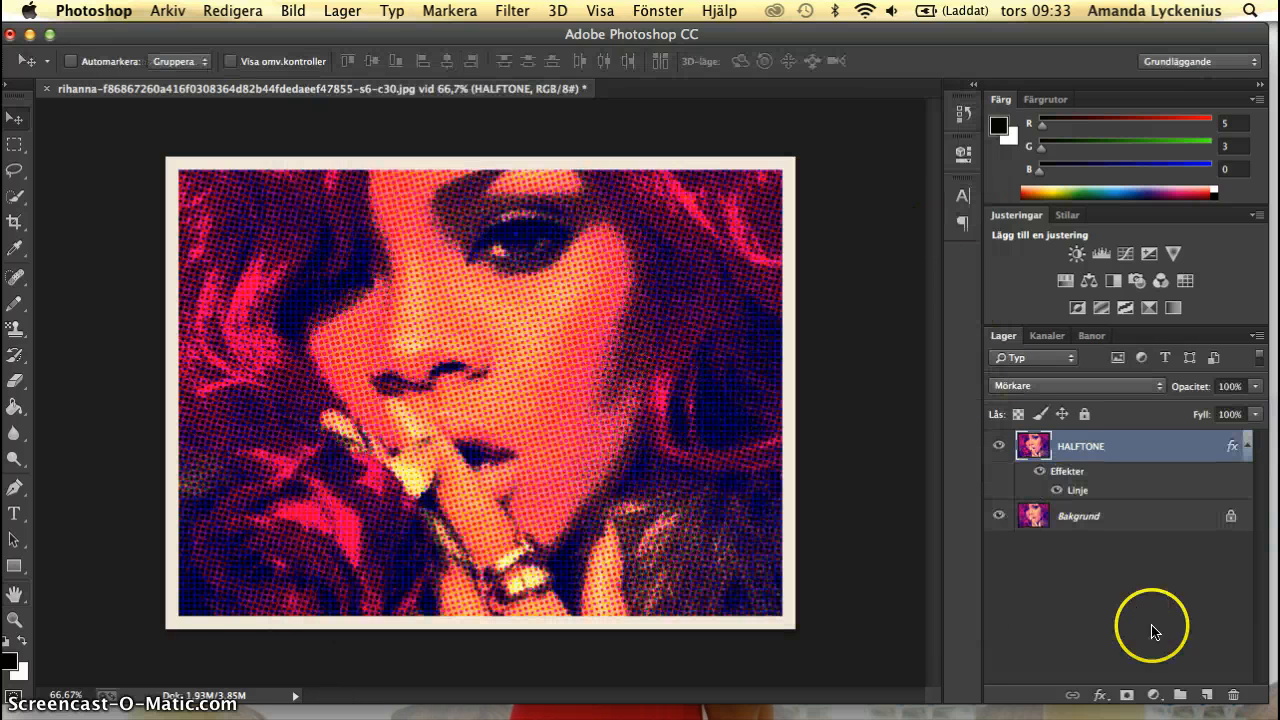
On a new layer, draw a rectangle about 226 × 59 px in the picture's upper-left inner corner with orange fill and a black 3 pt outline.
click(1205, 693)
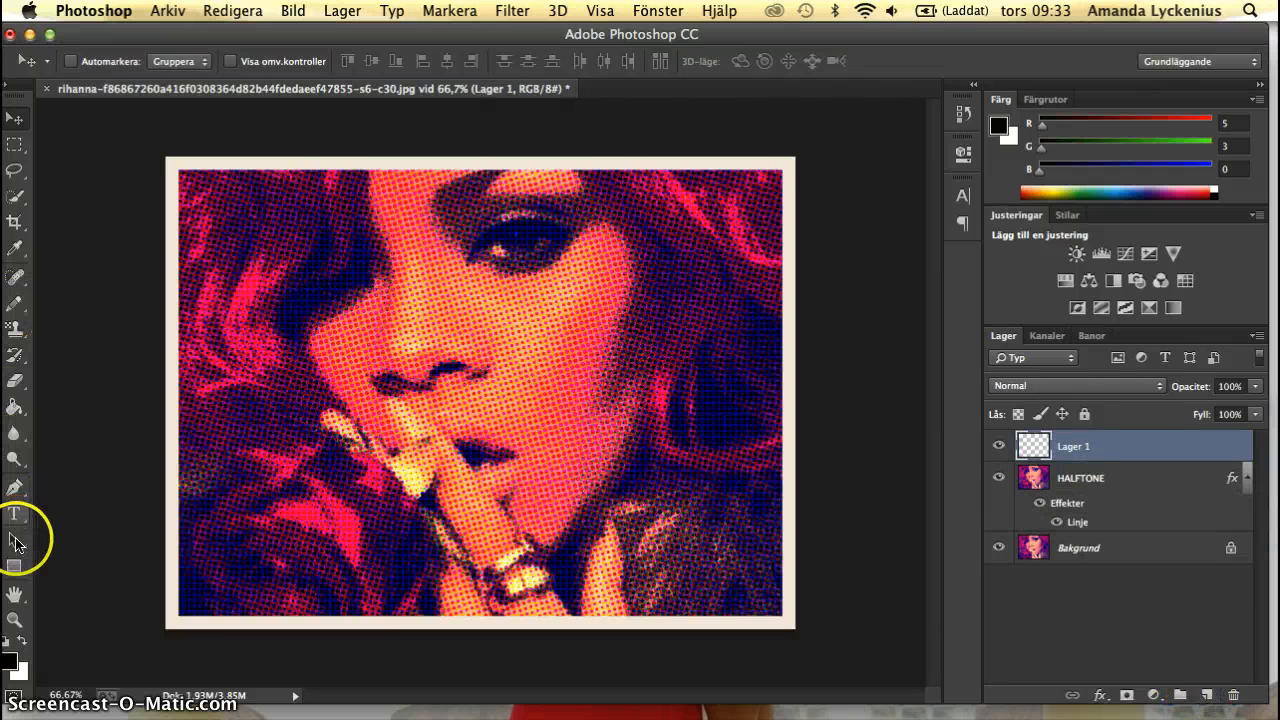
click(14, 566)
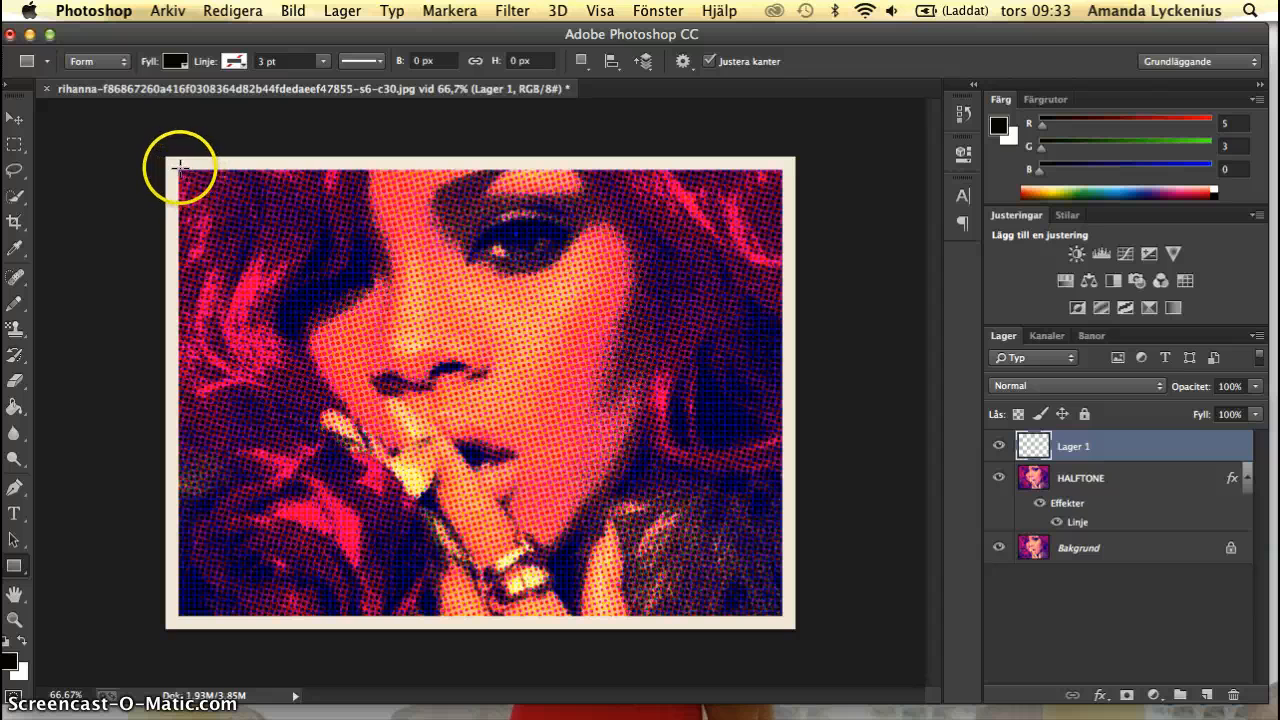
drag(177, 167, 328, 209)
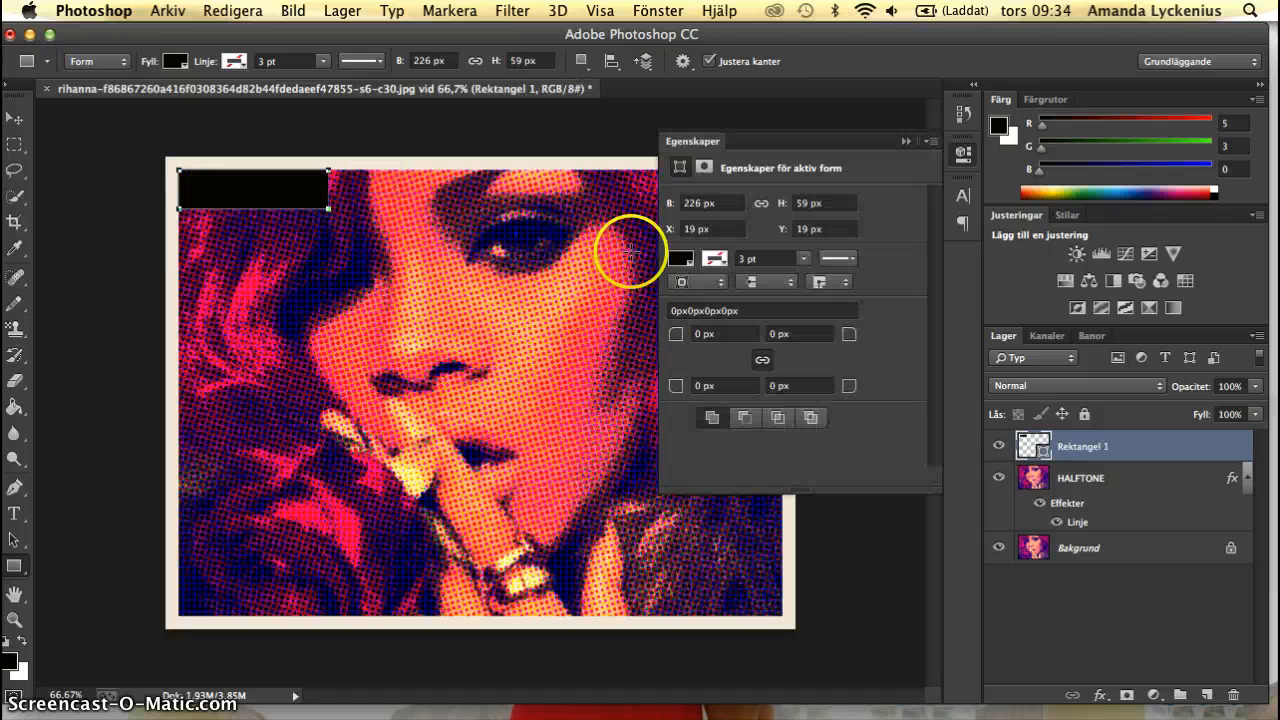
click(680, 260)
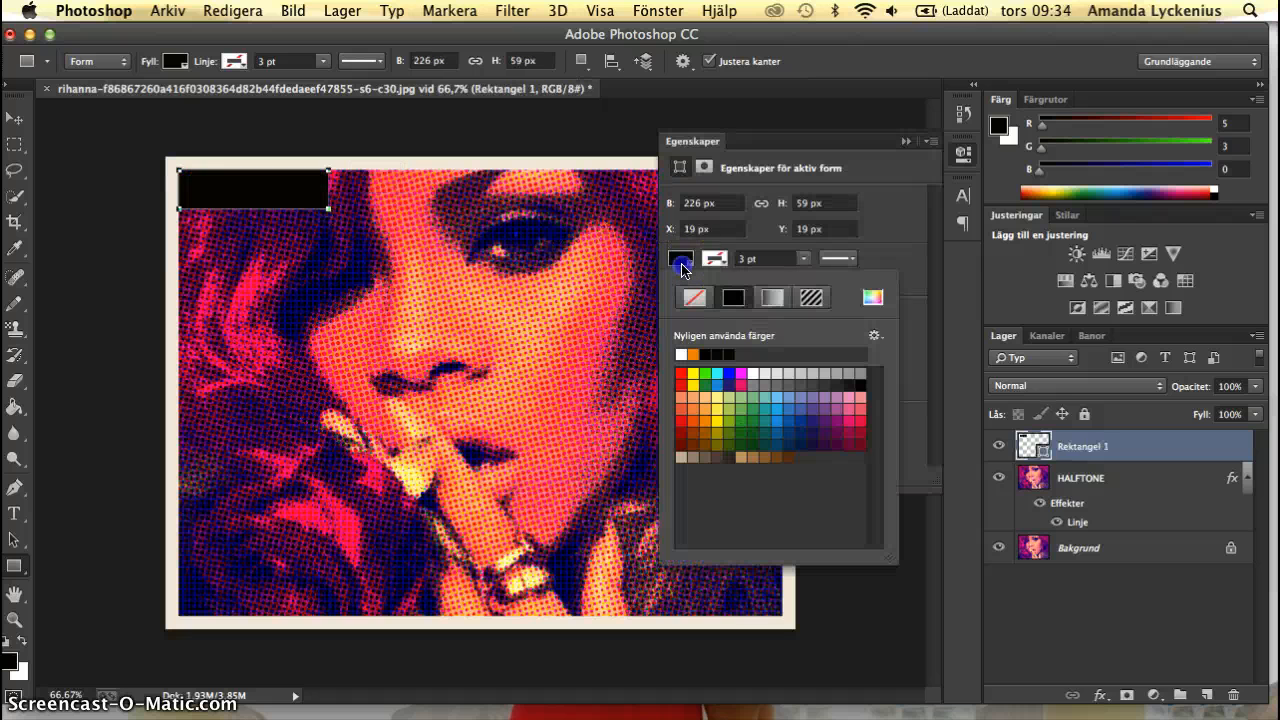
click(693, 354)
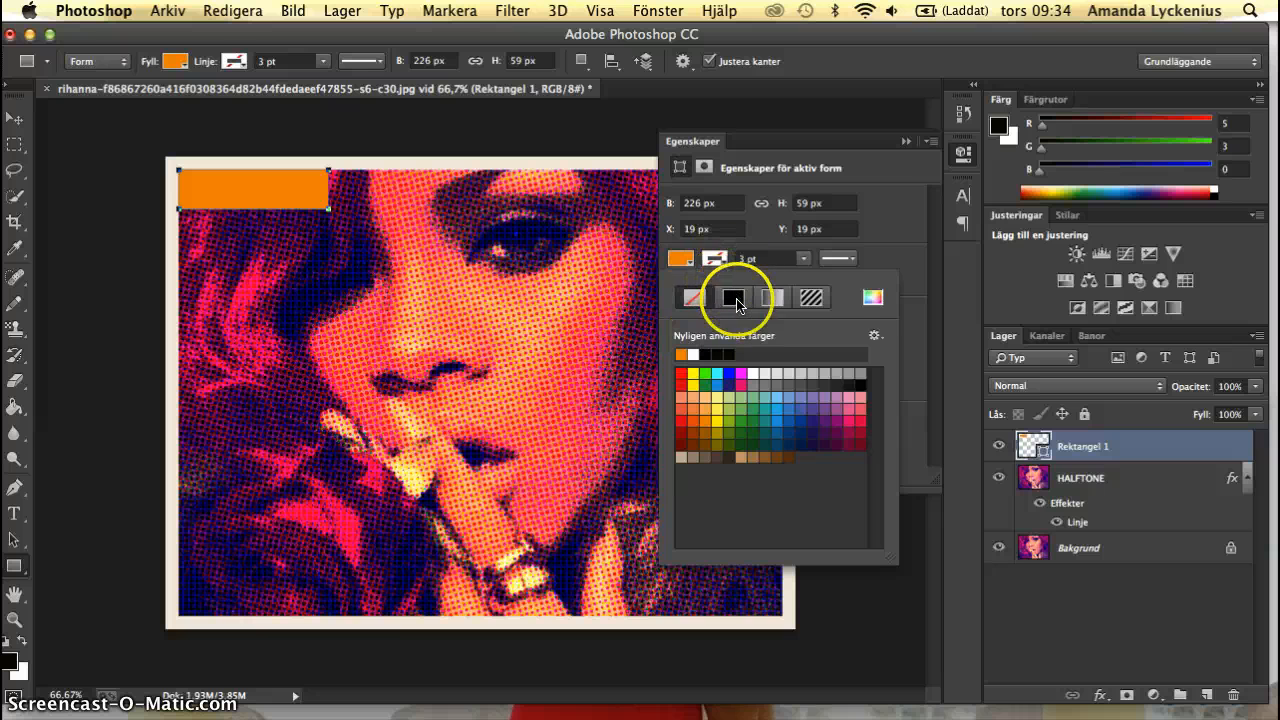
click(733, 297)
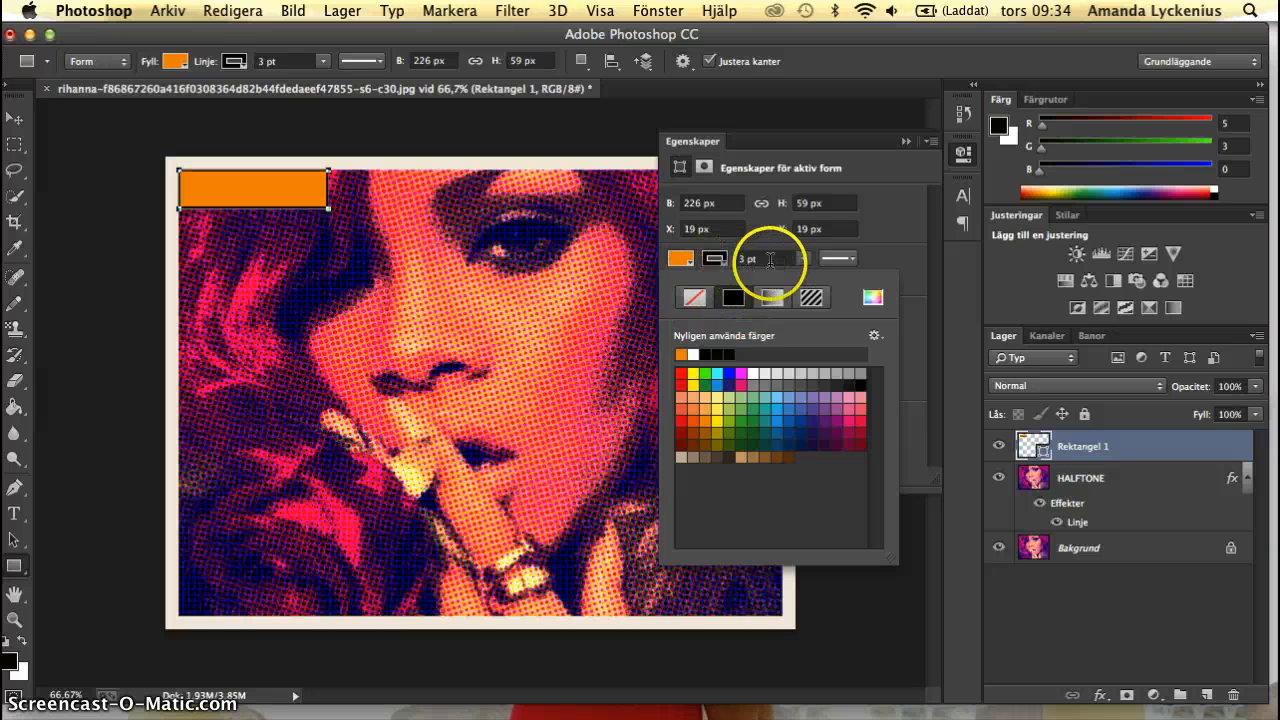
click(906, 144)
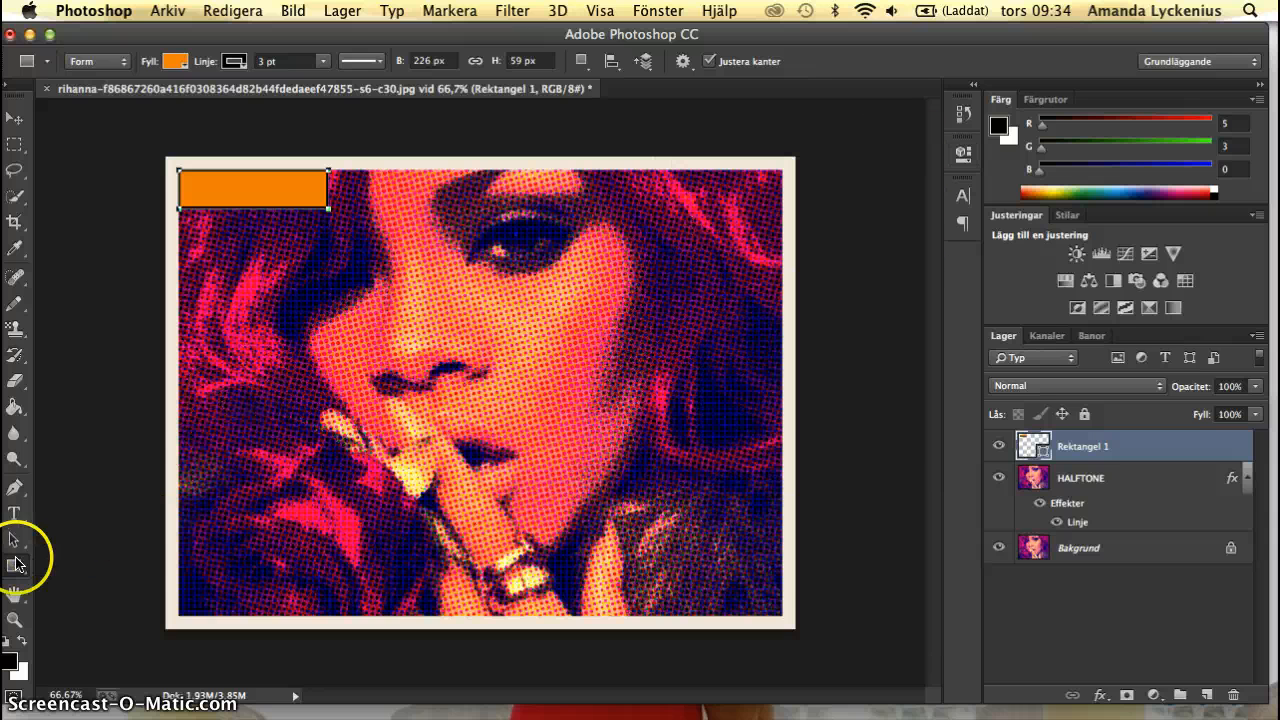
Draw a second rectangle about 378 × 85 px in the picture's lower-right inner corner and fill it white.
click(14, 567)
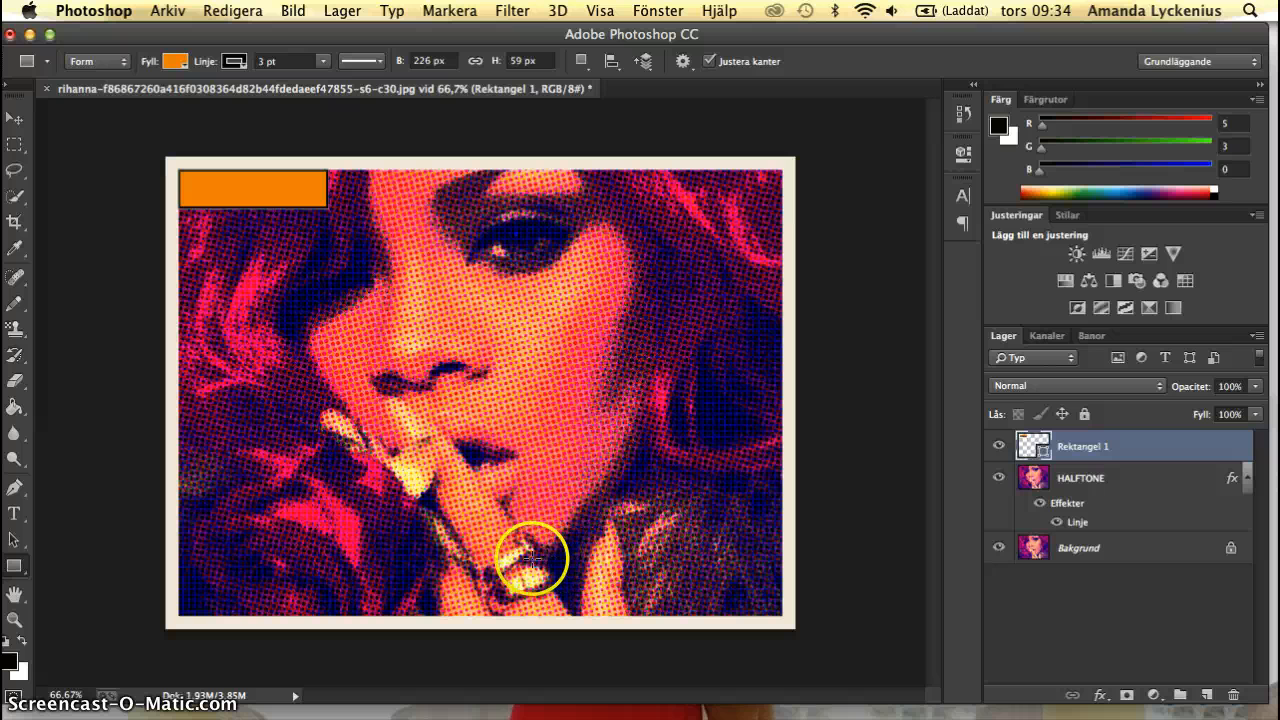
drag(530, 558, 780, 615)
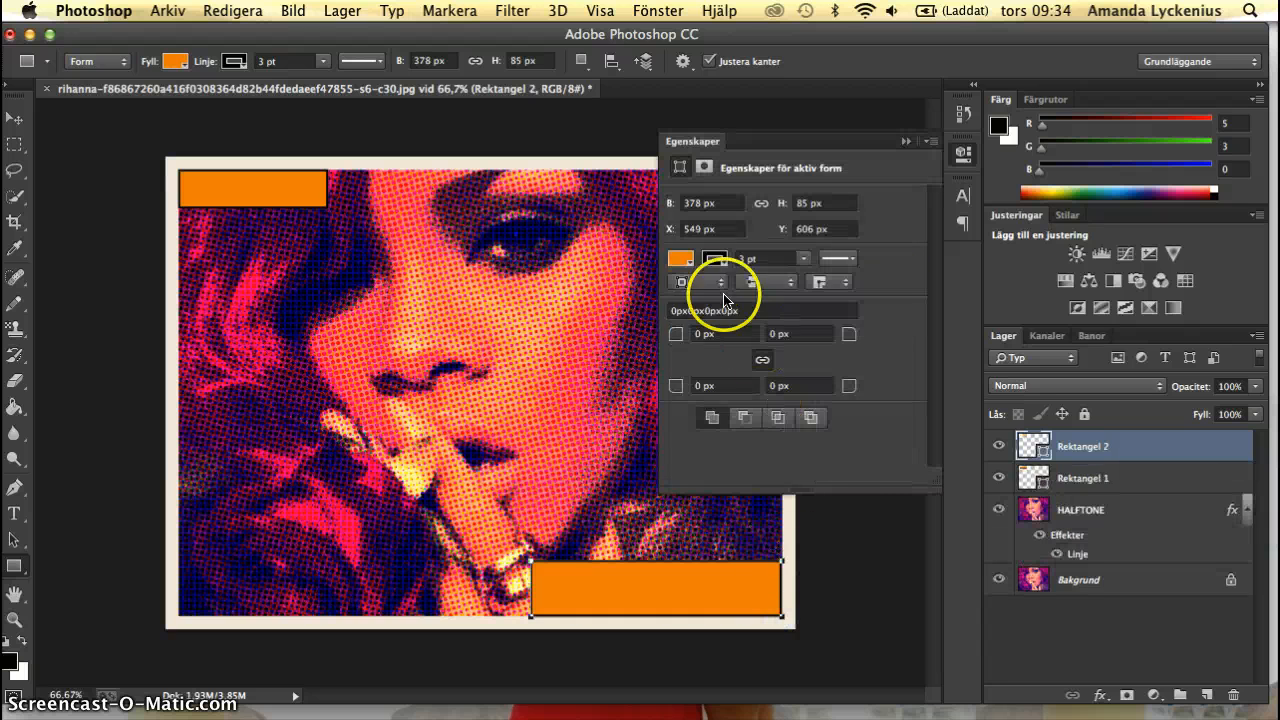
click(690, 264)
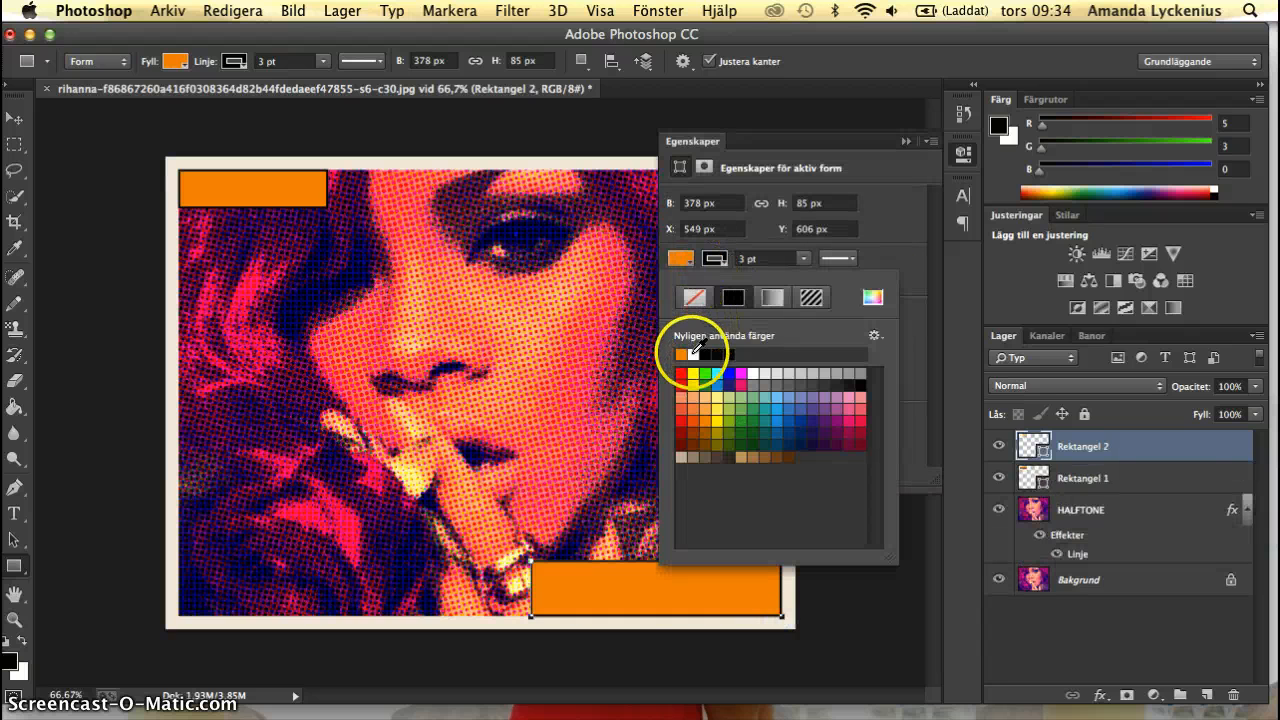
click(693, 352)
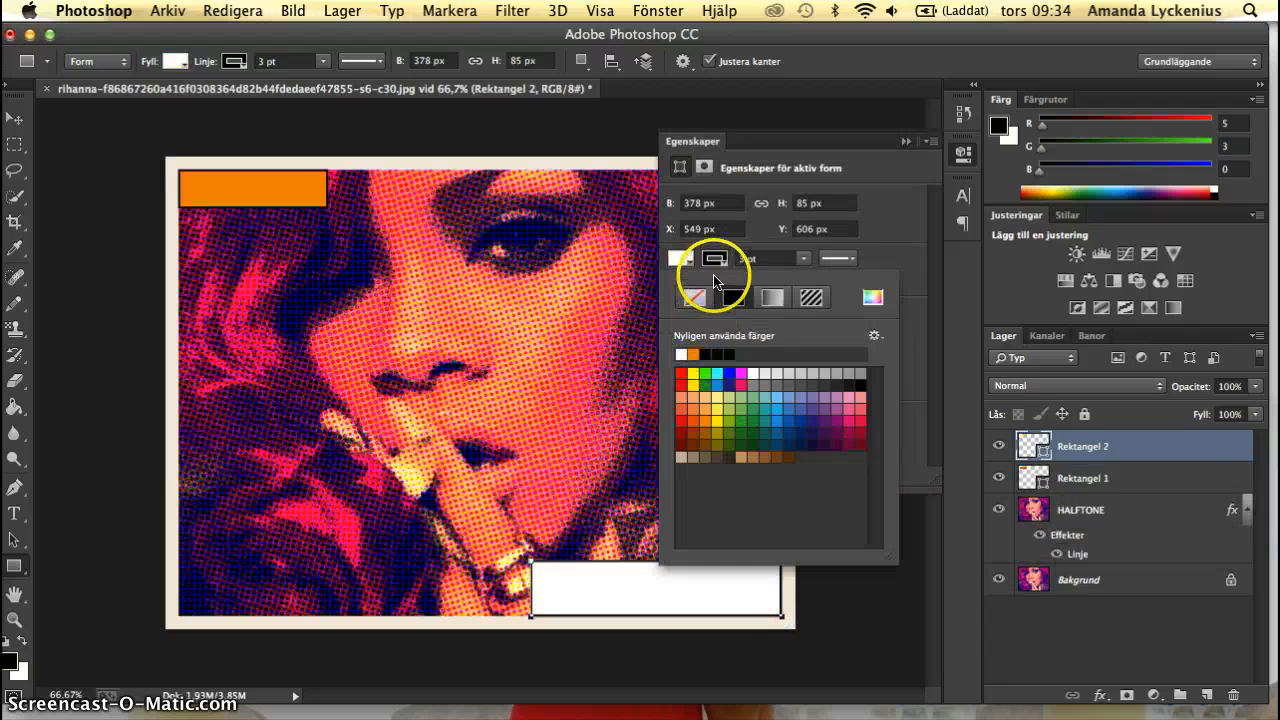
click(896, 259)
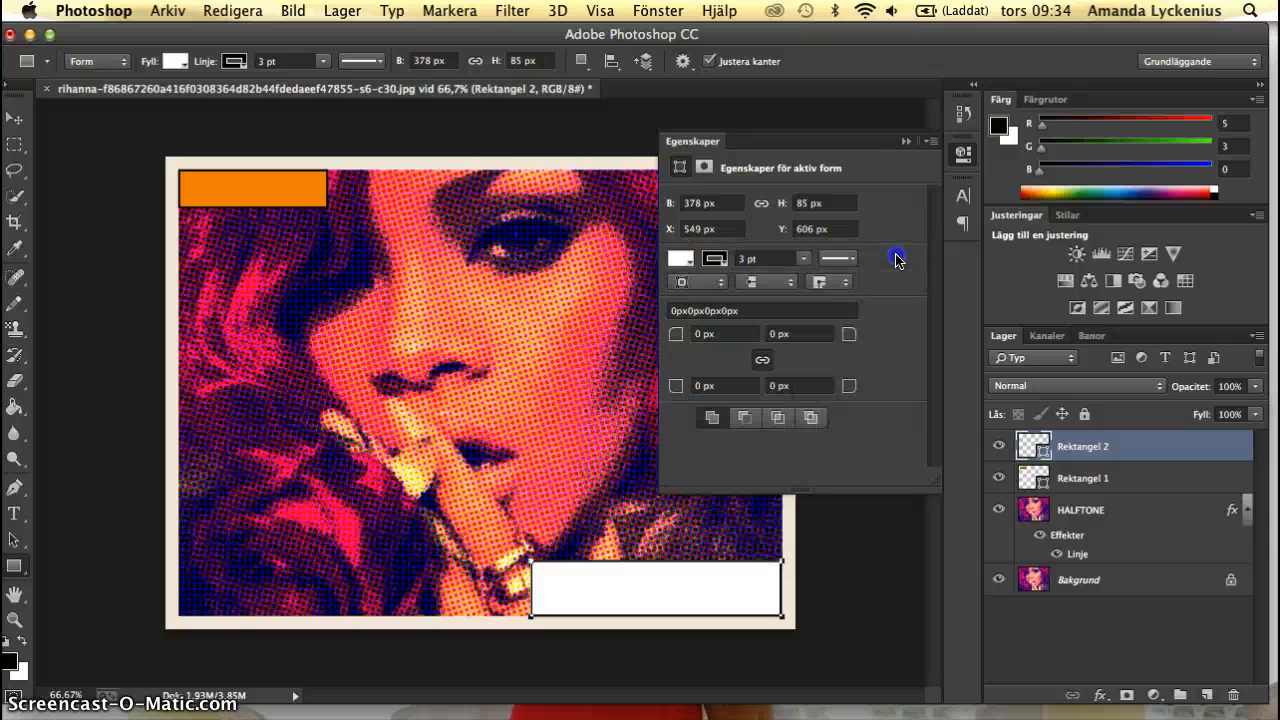
click(905, 144)
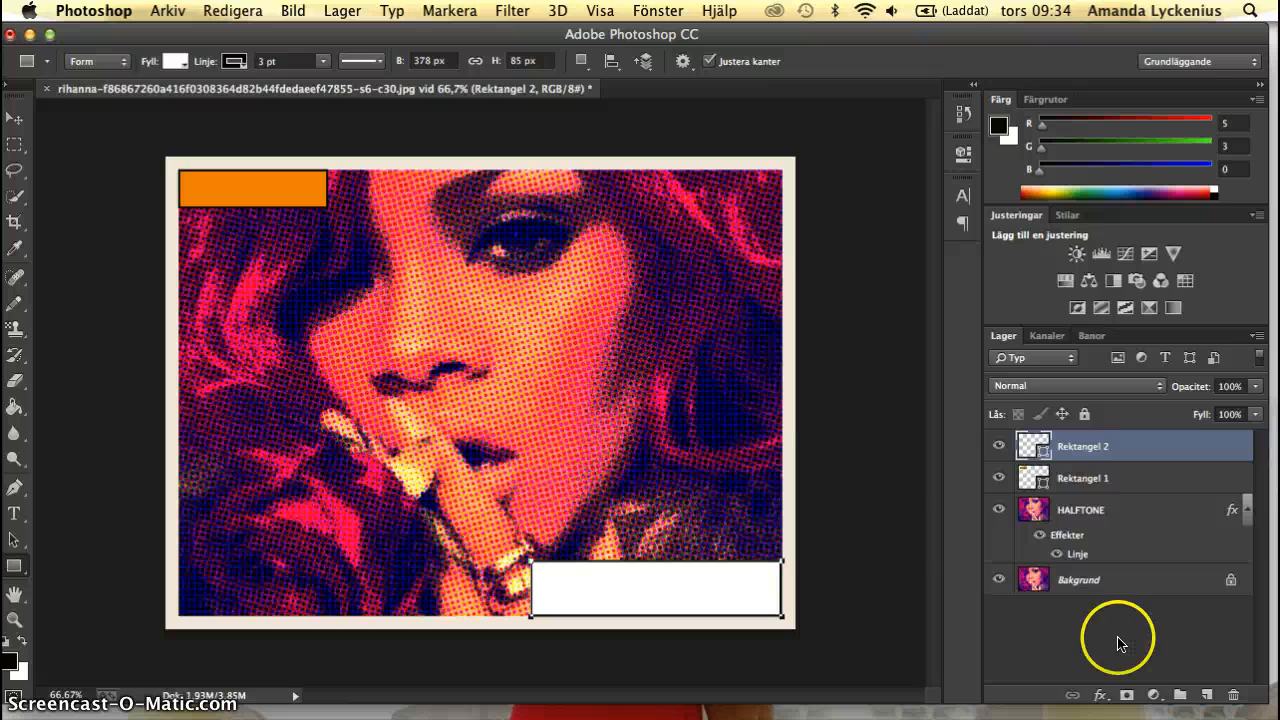
On a new layer, outline the picture area inside the cream border with a 4 px black Ramlinje placed Mitten, and clear the selection.
click(1207, 694)
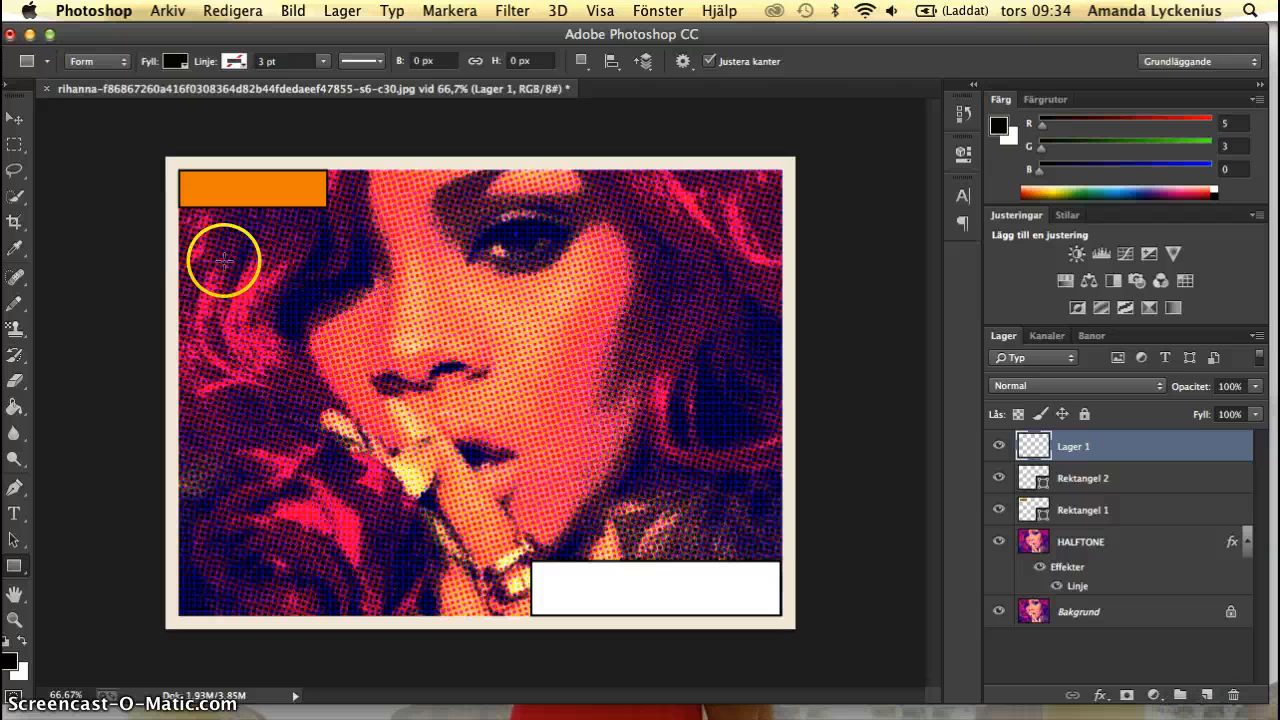
click(15, 147)
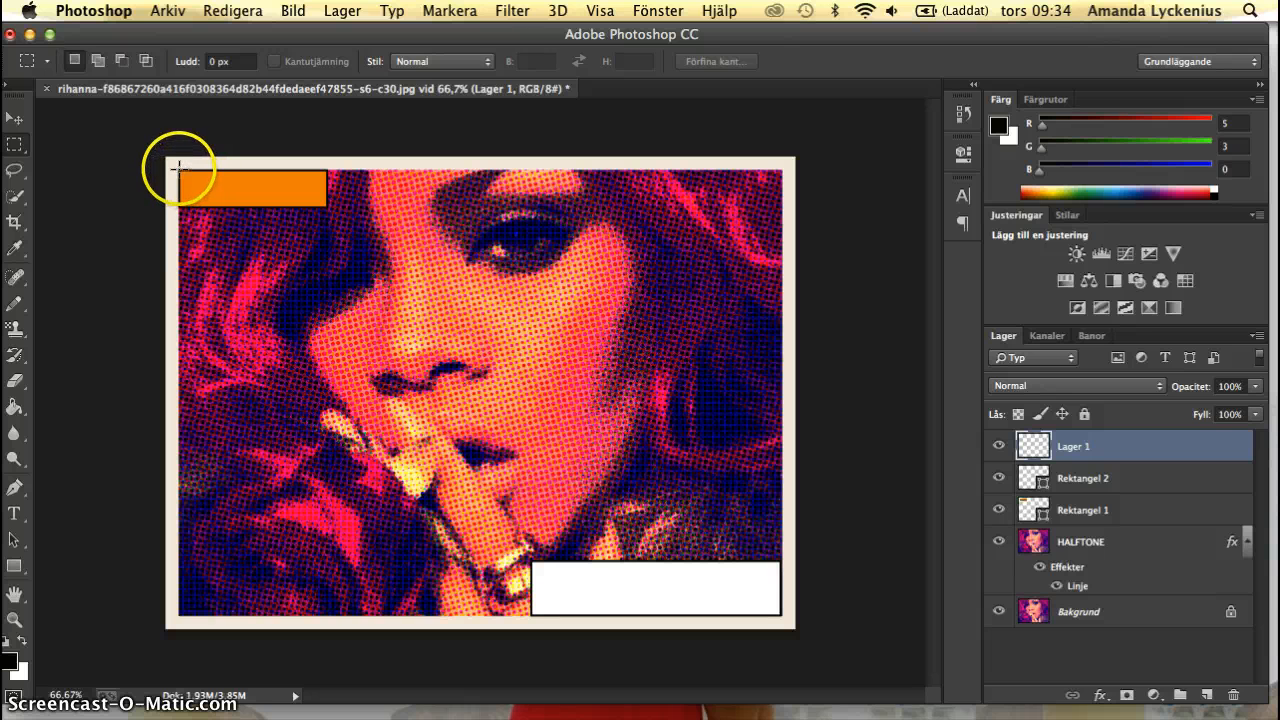
drag(178, 170, 781, 615)
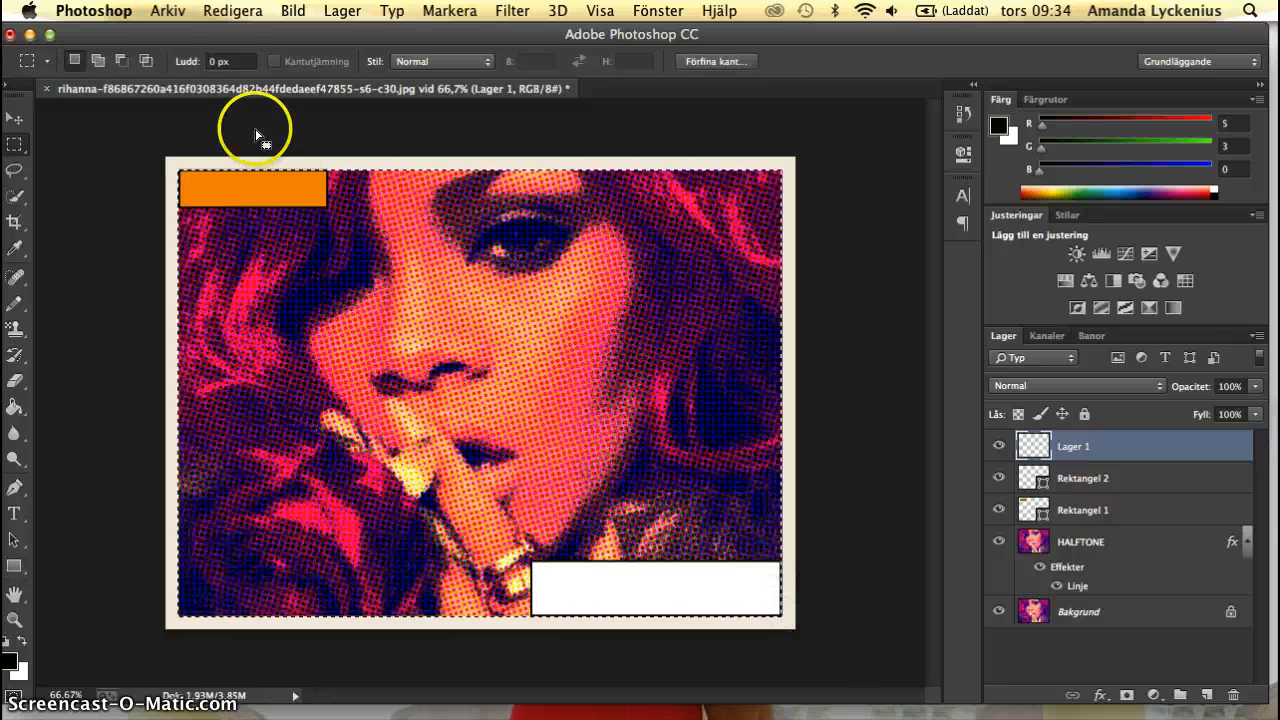
click(222, 12)
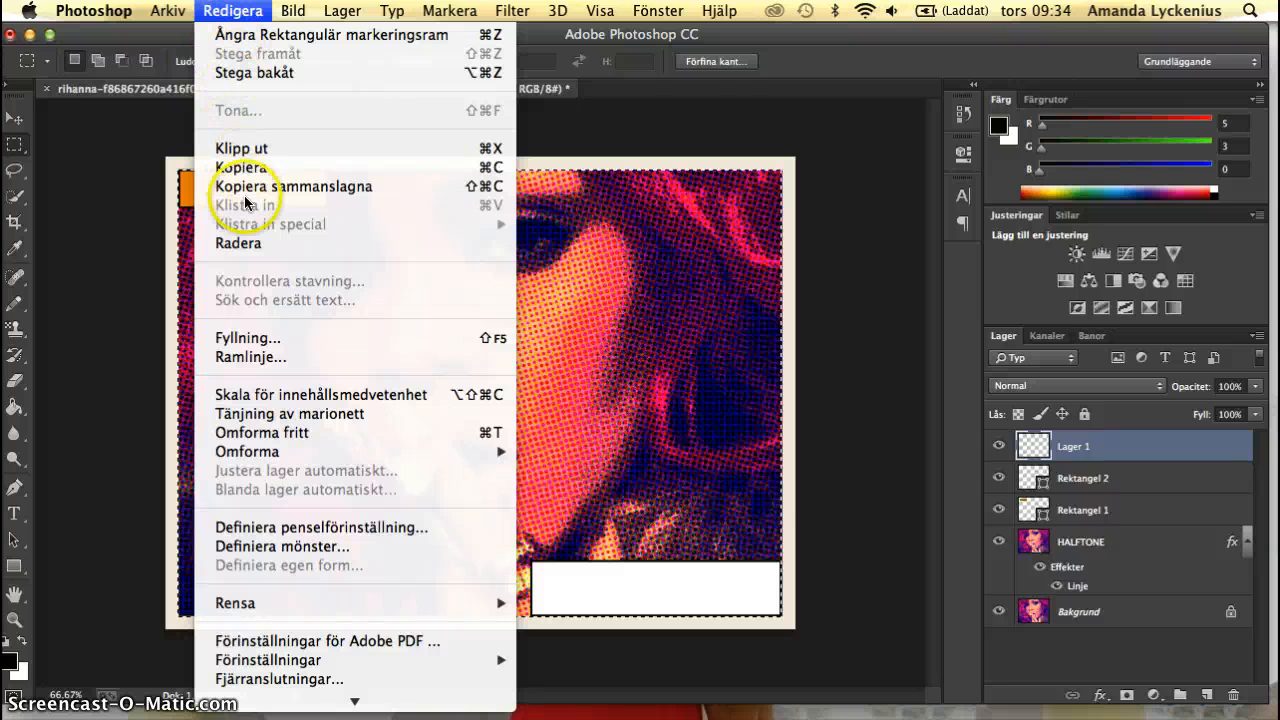
click(247, 357)
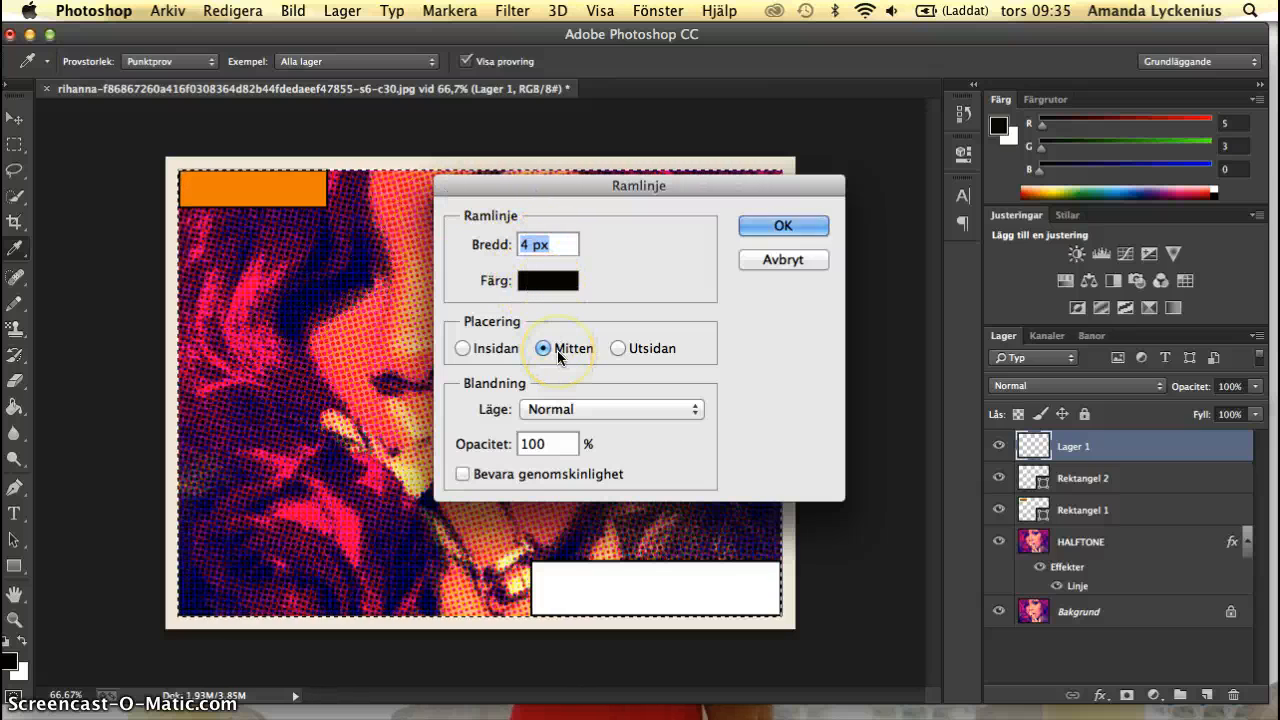
click(775, 225)
key(m)
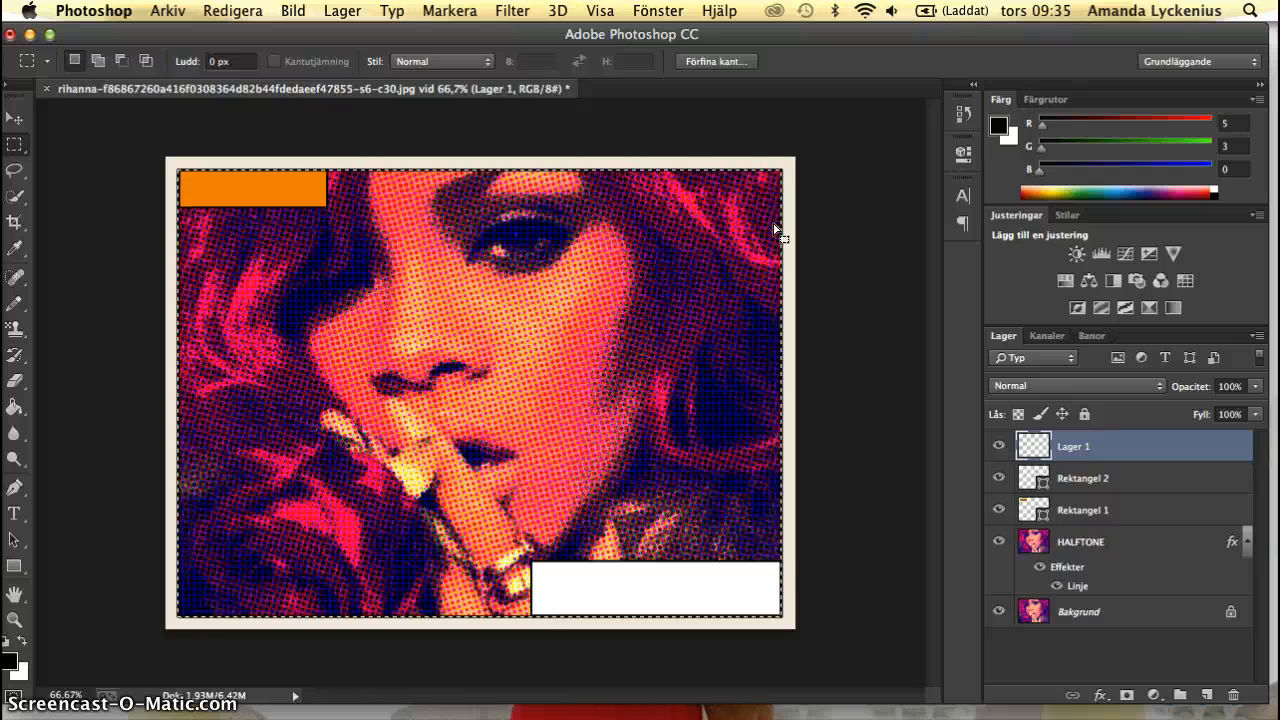
key(super+d)
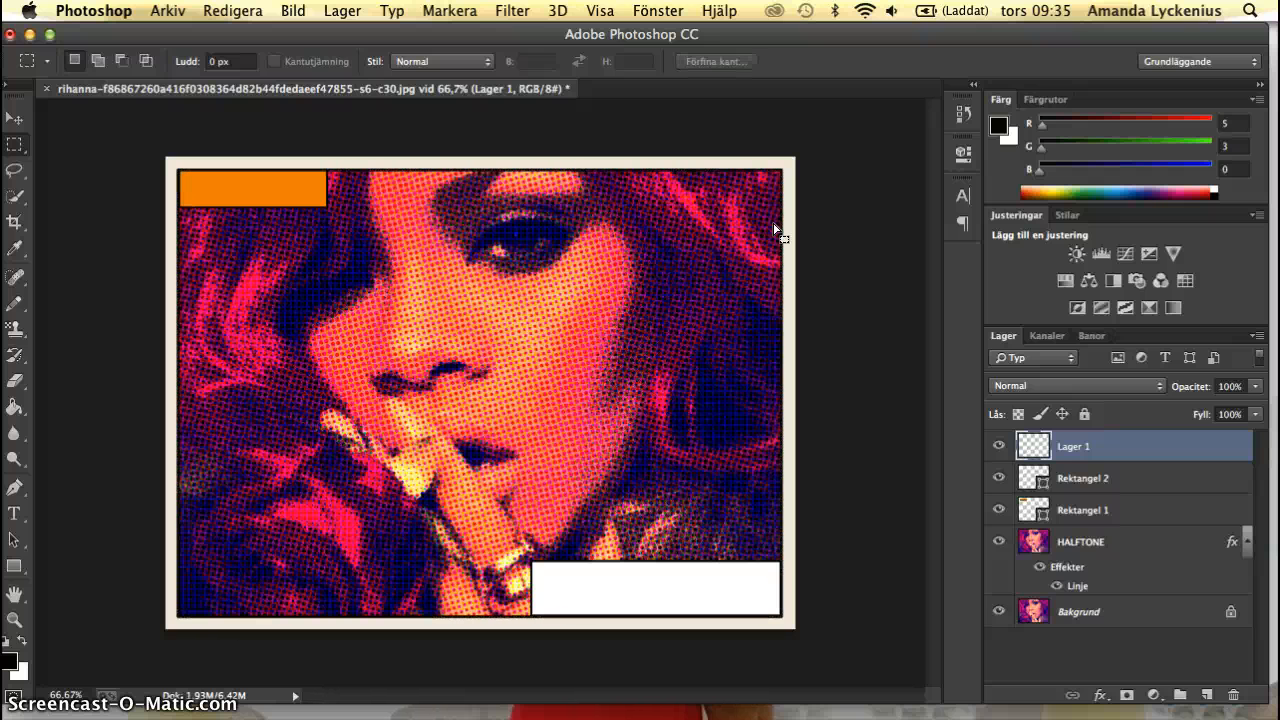
click(811, 103)
Apply the Mera oskärpa blur filter to the black outline layer.
click(507, 10)
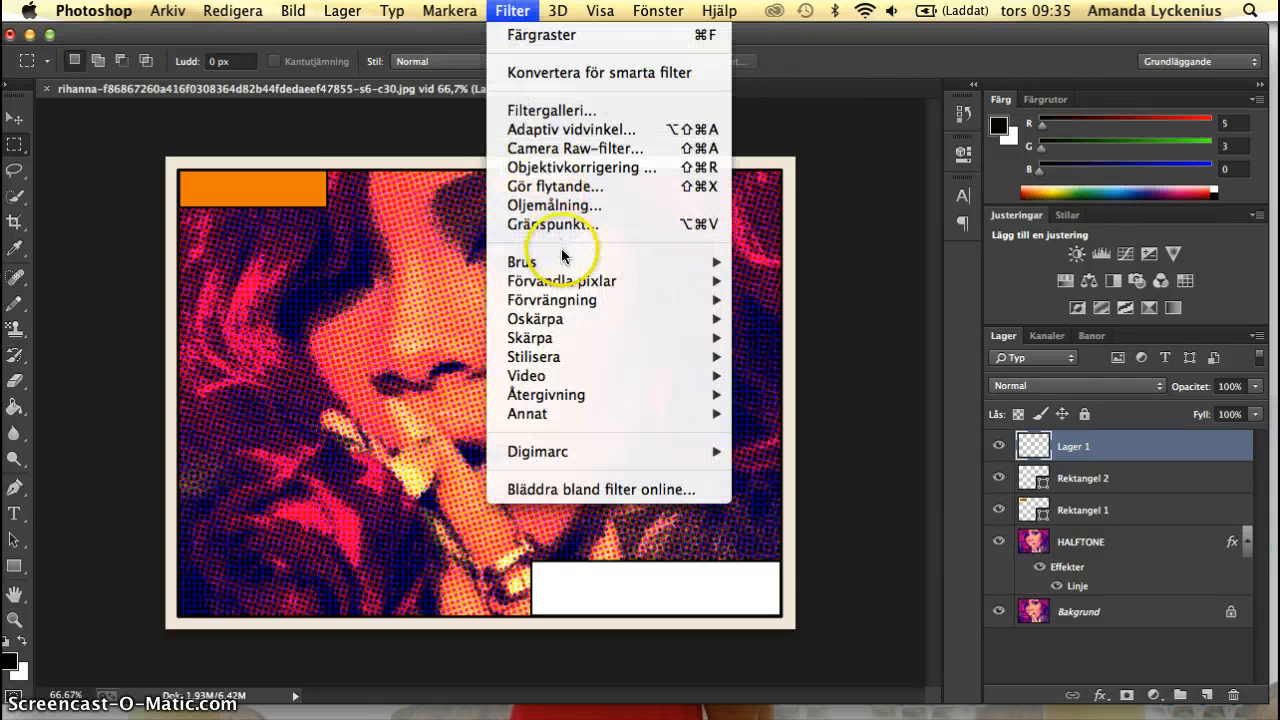
mouse_move(581, 285)
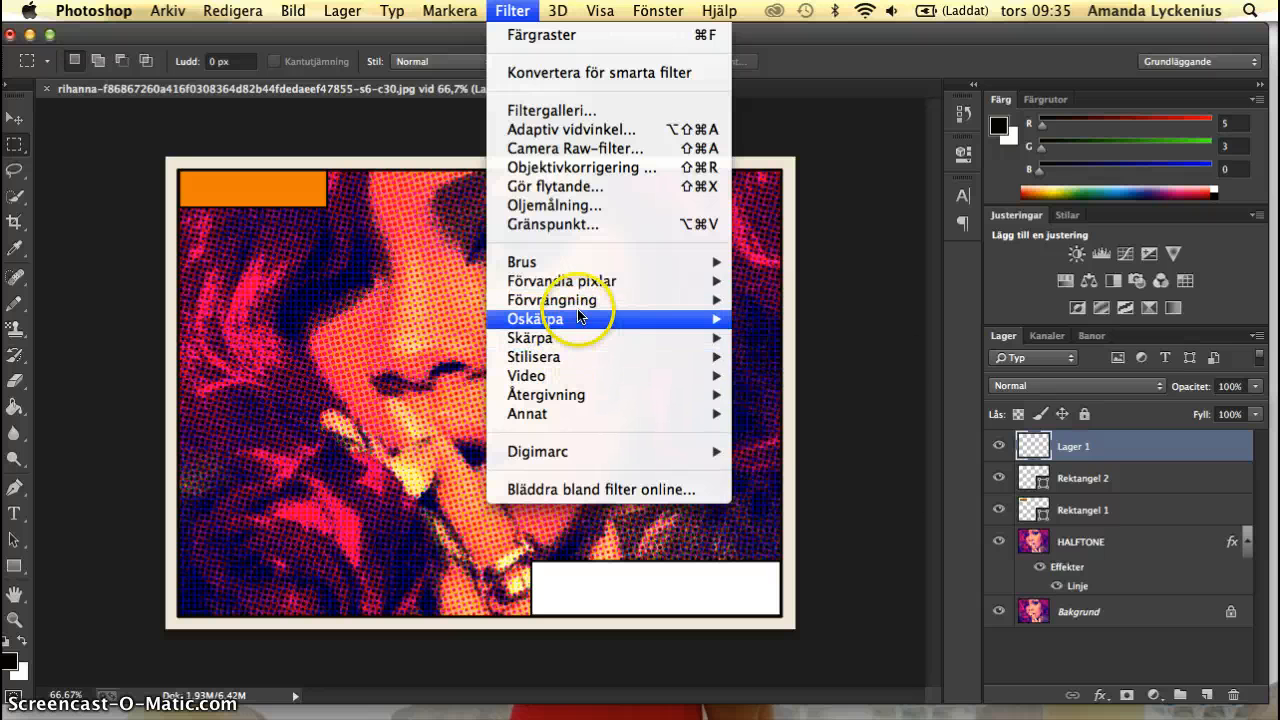
mouse_move(686, 329)
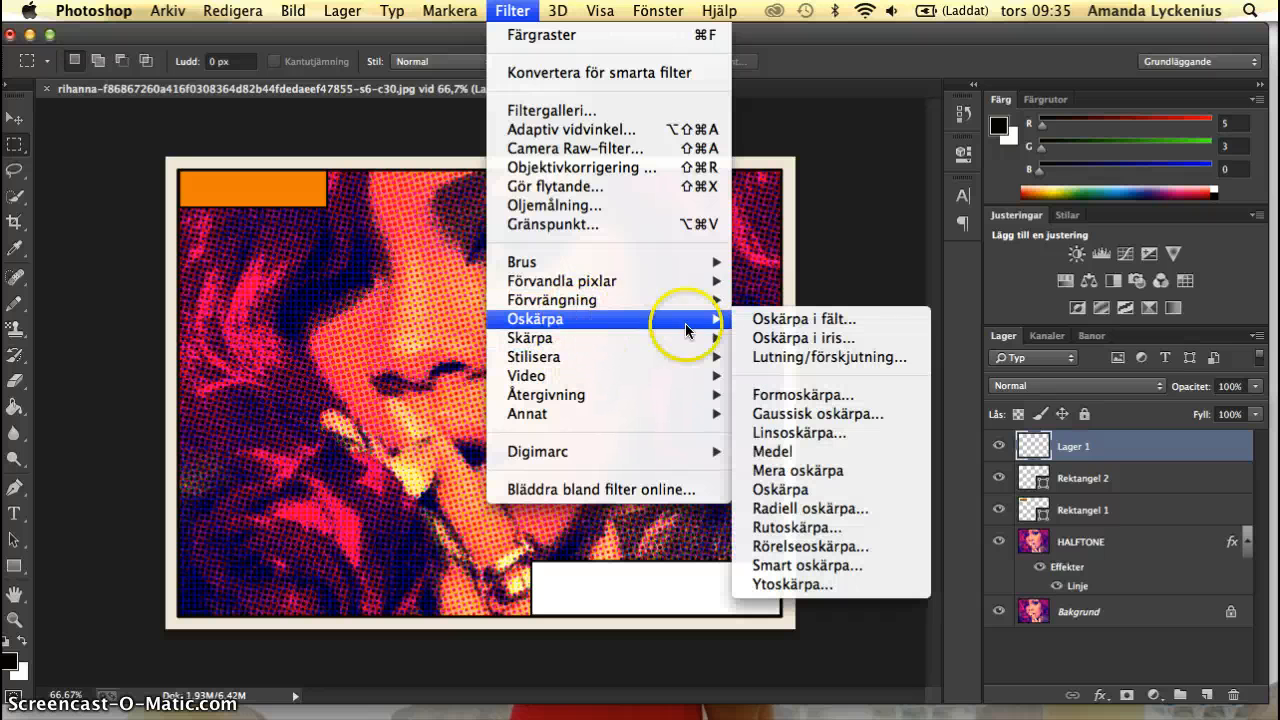
click(789, 472)
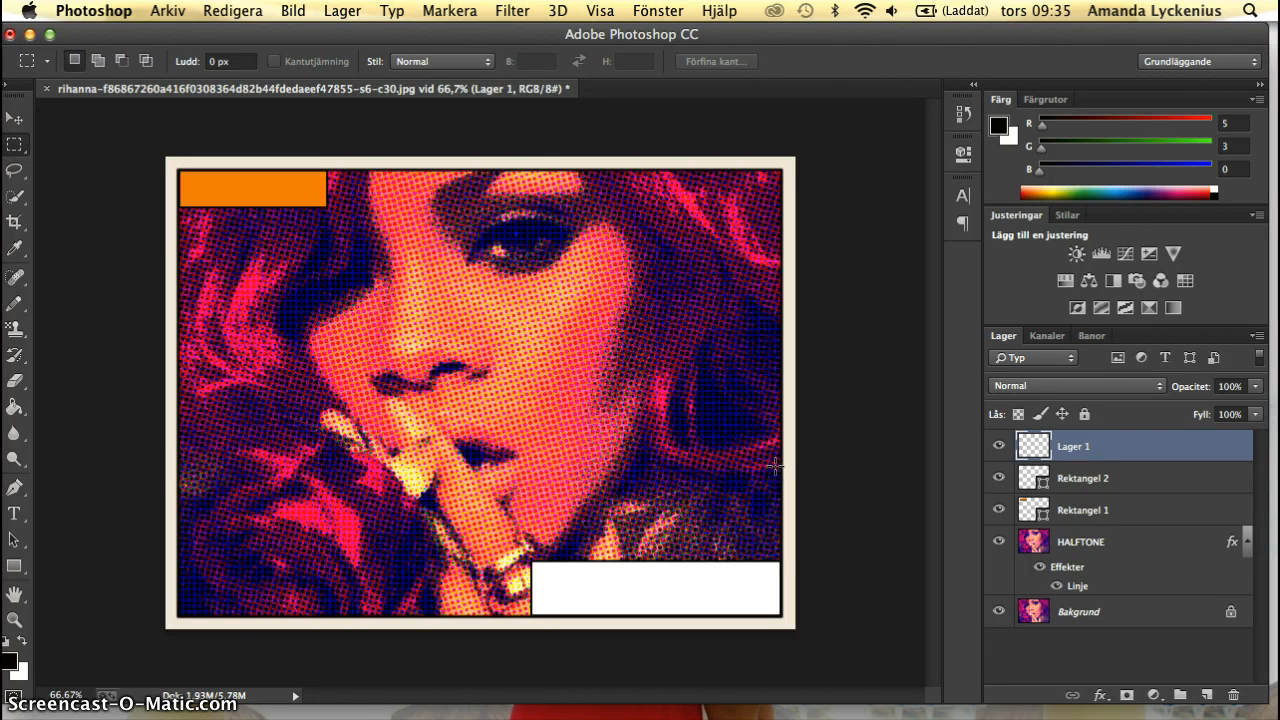
Add the black Copperplate text "LOUD" in a text box covering the orange rectangle and set its size to 60 pt.
click(14, 513)
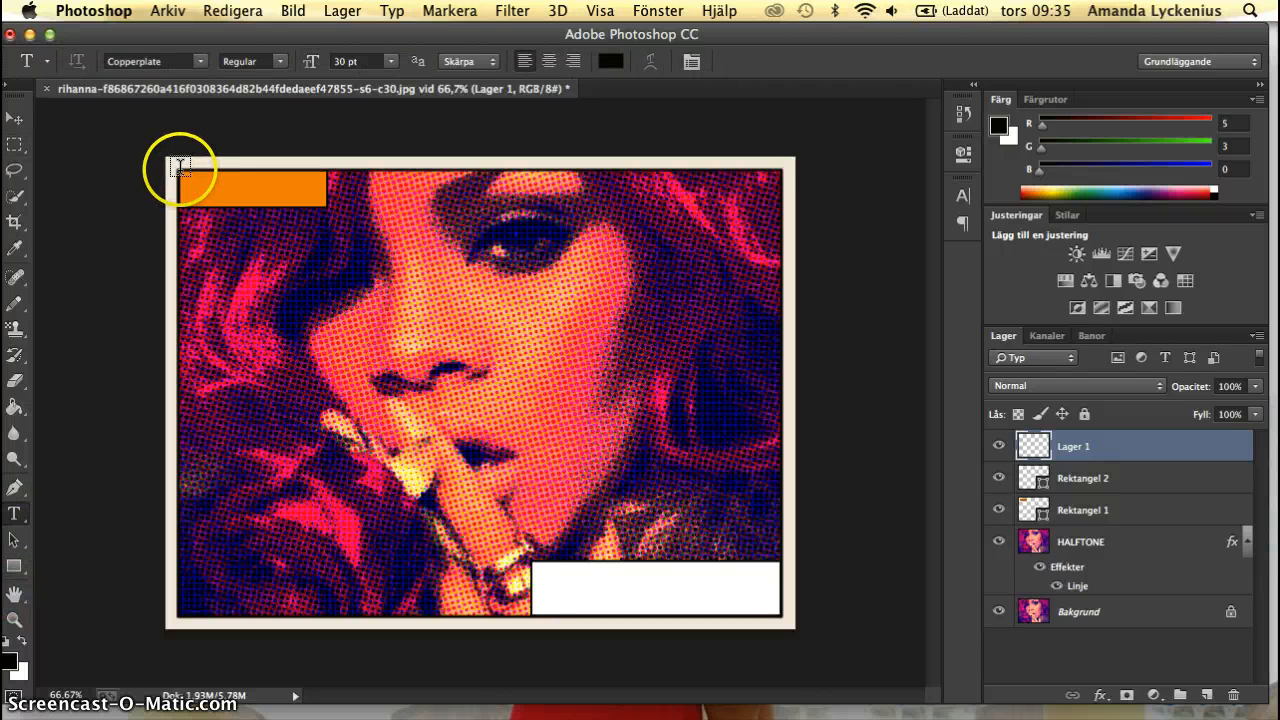
drag(178, 170, 323, 206)
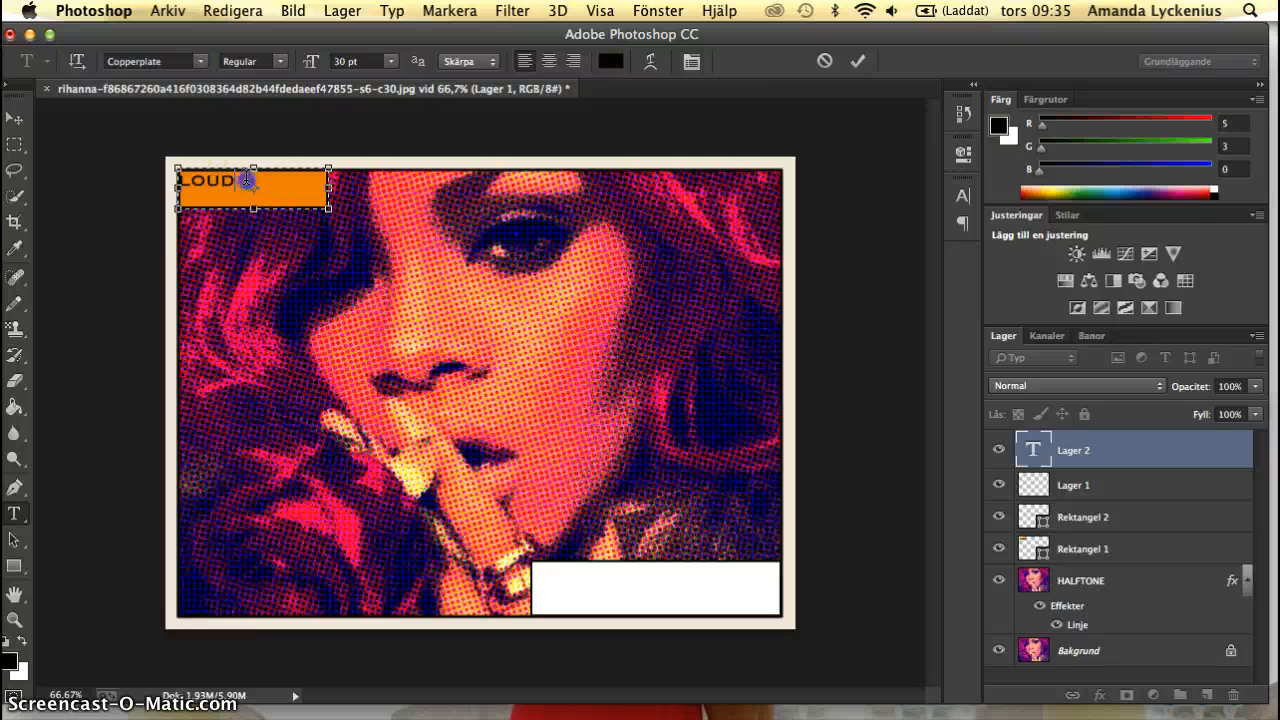
drag(250, 184, 185, 176)
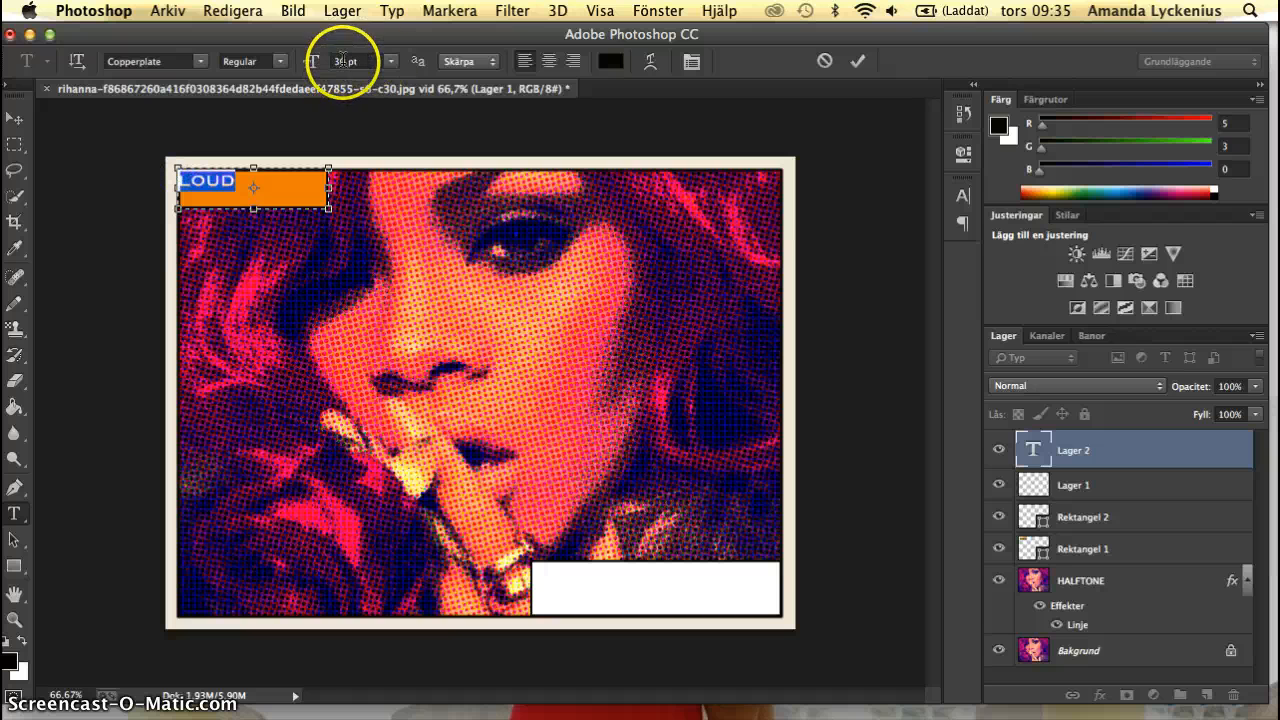
click(390, 61)
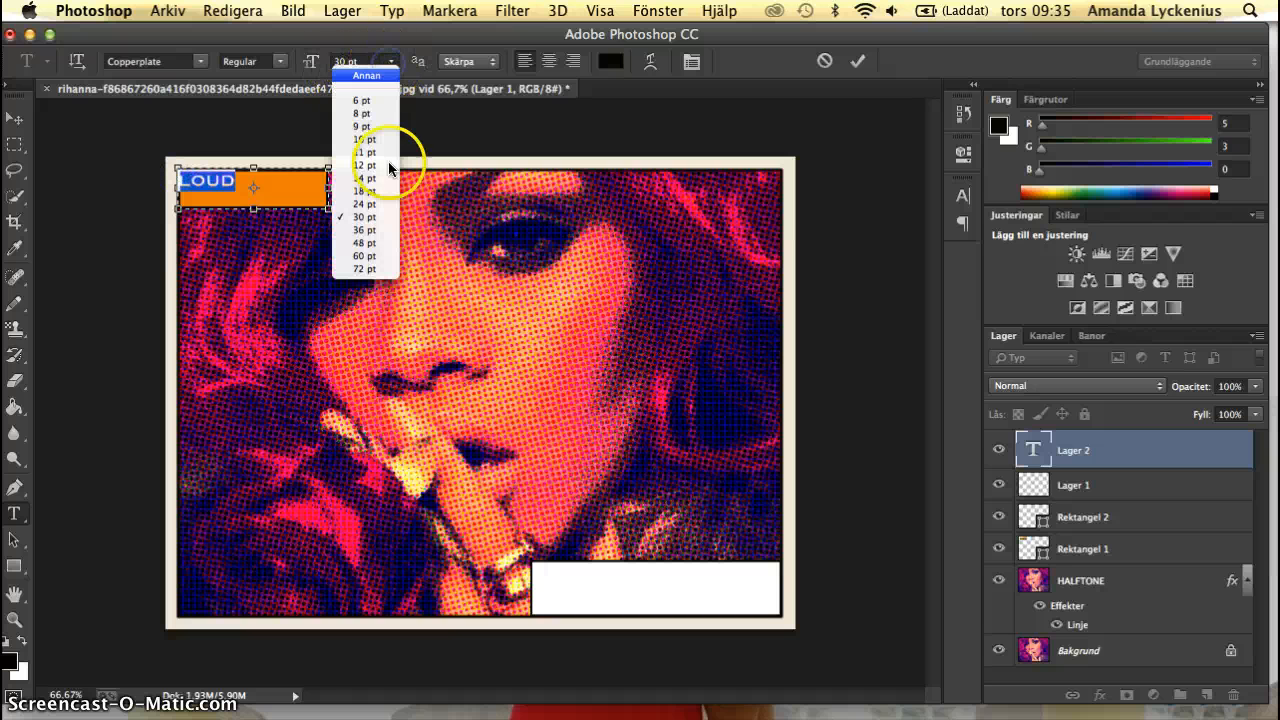
click(370, 255)
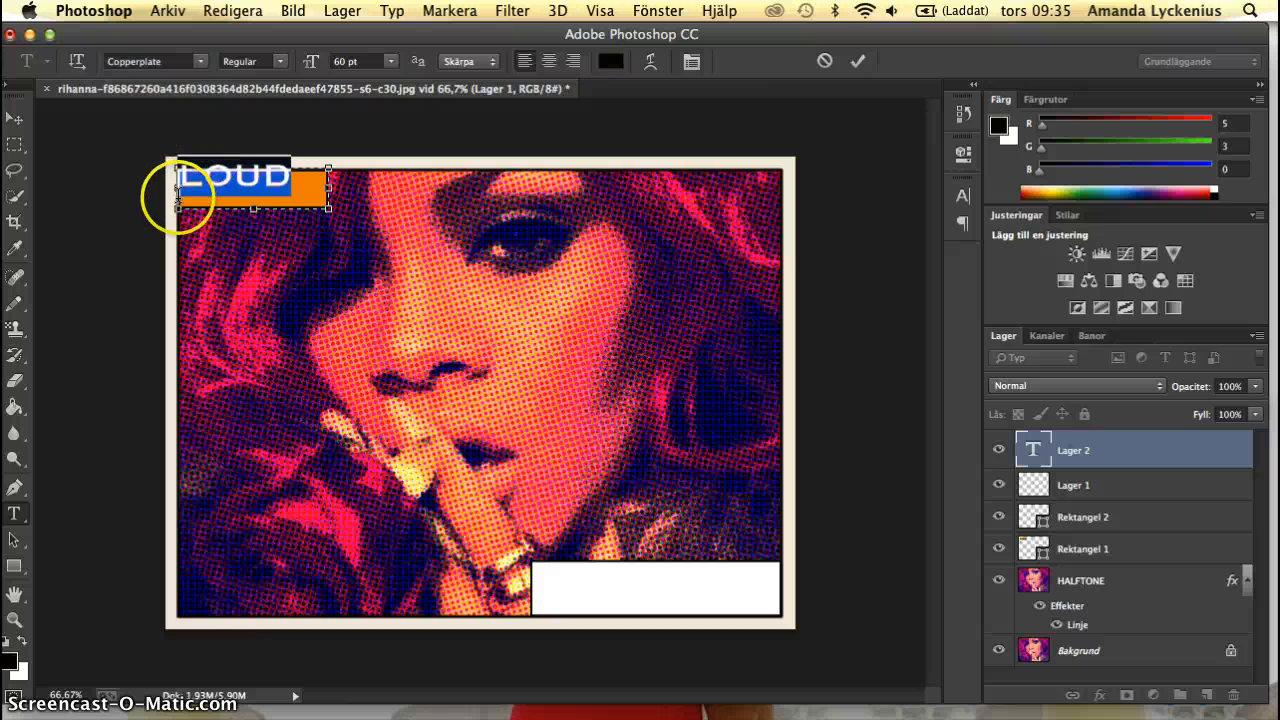
Move the word LOUD down and inward with line breaks and leading spaces so it sits inside the orange rectangle, and finish the text.
click(182, 188)
key(Return)
key(Return)
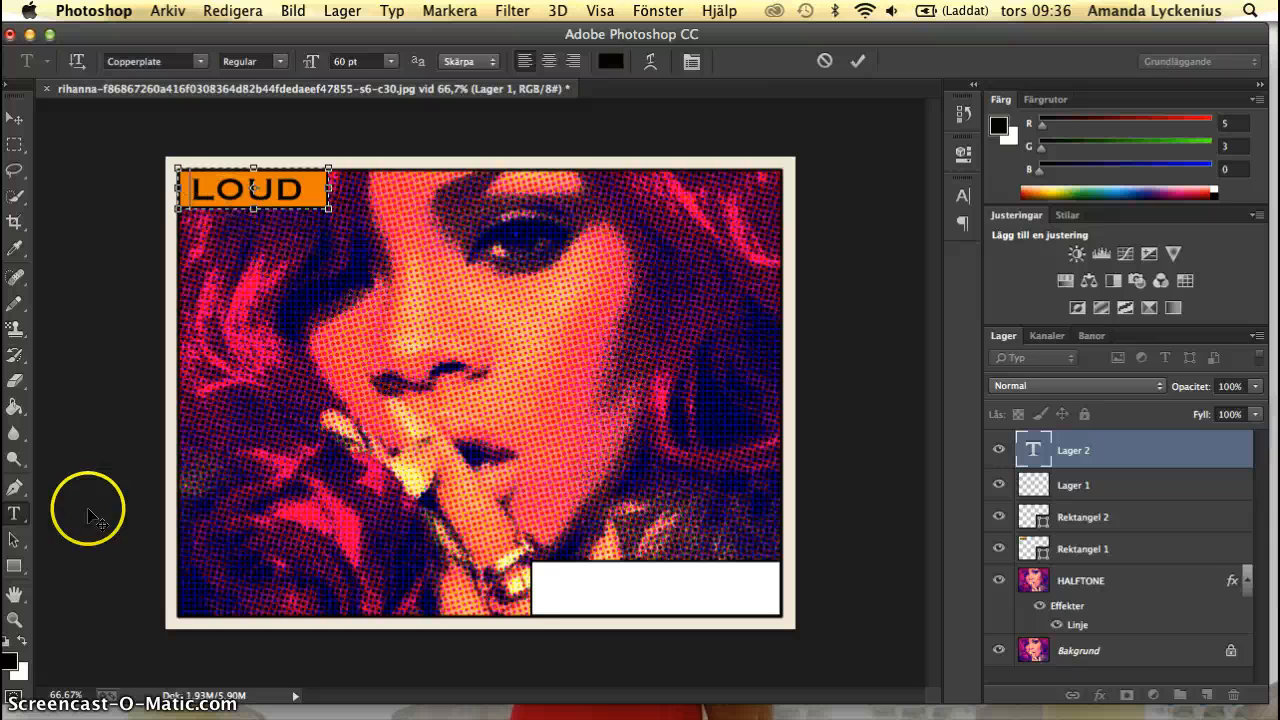
click(14, 305)
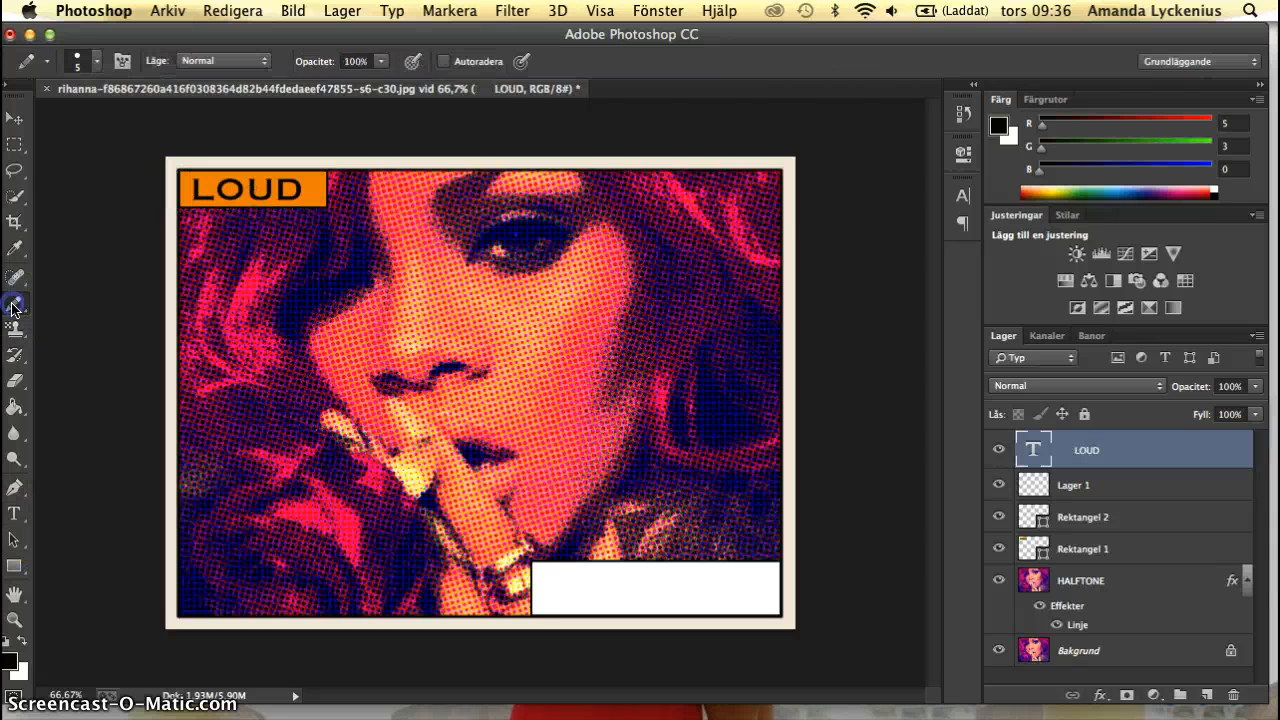
Add a text box over the white rectangle with the 30 pt Copperplate text "Rihannas new album / Out in stores / 10TH of may" on three lines.
click(14, 513)
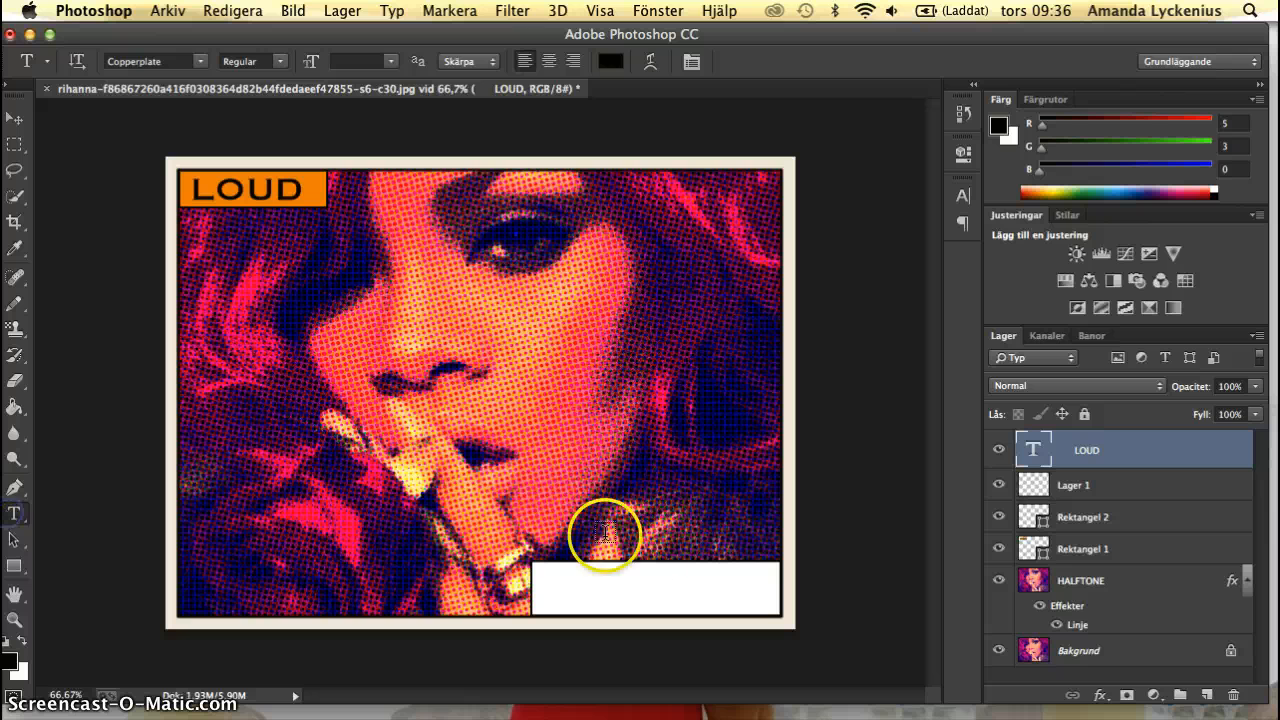
click(580, 553)
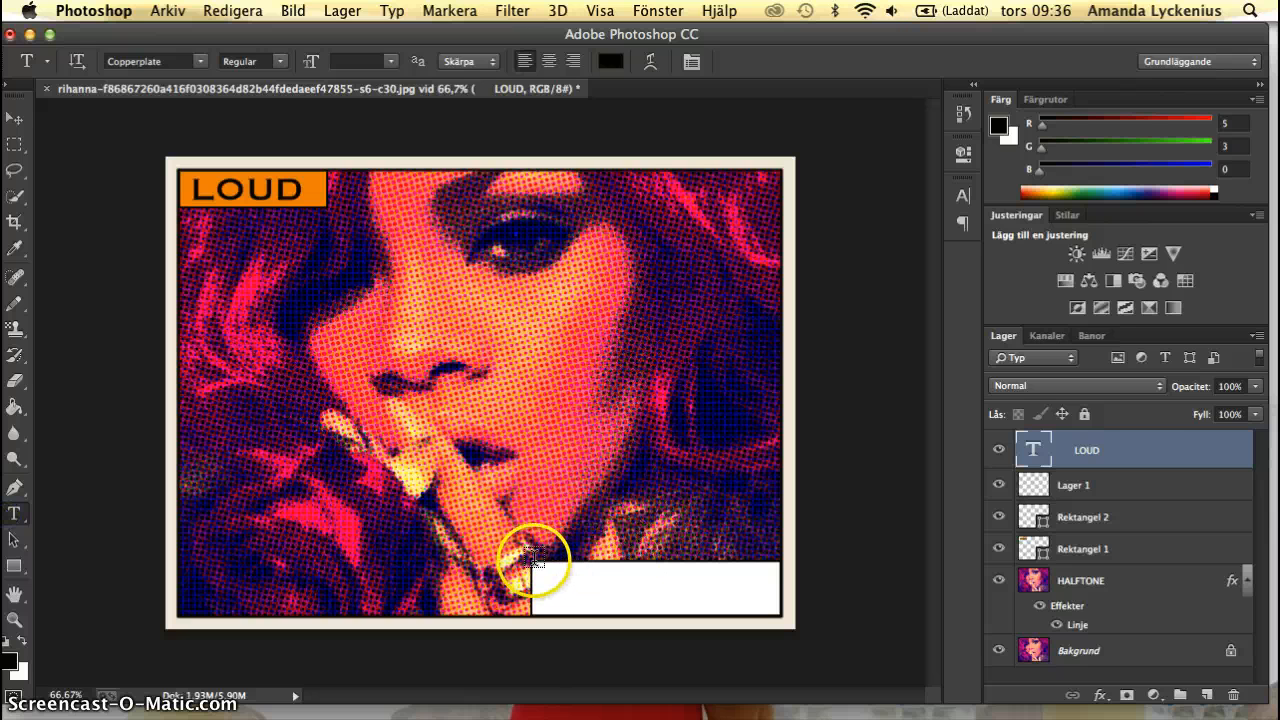
mouse_move(532, 560)
mouse_down()
mouse_move(600, 590)
mouse_move(782, 615)
mouse_up()
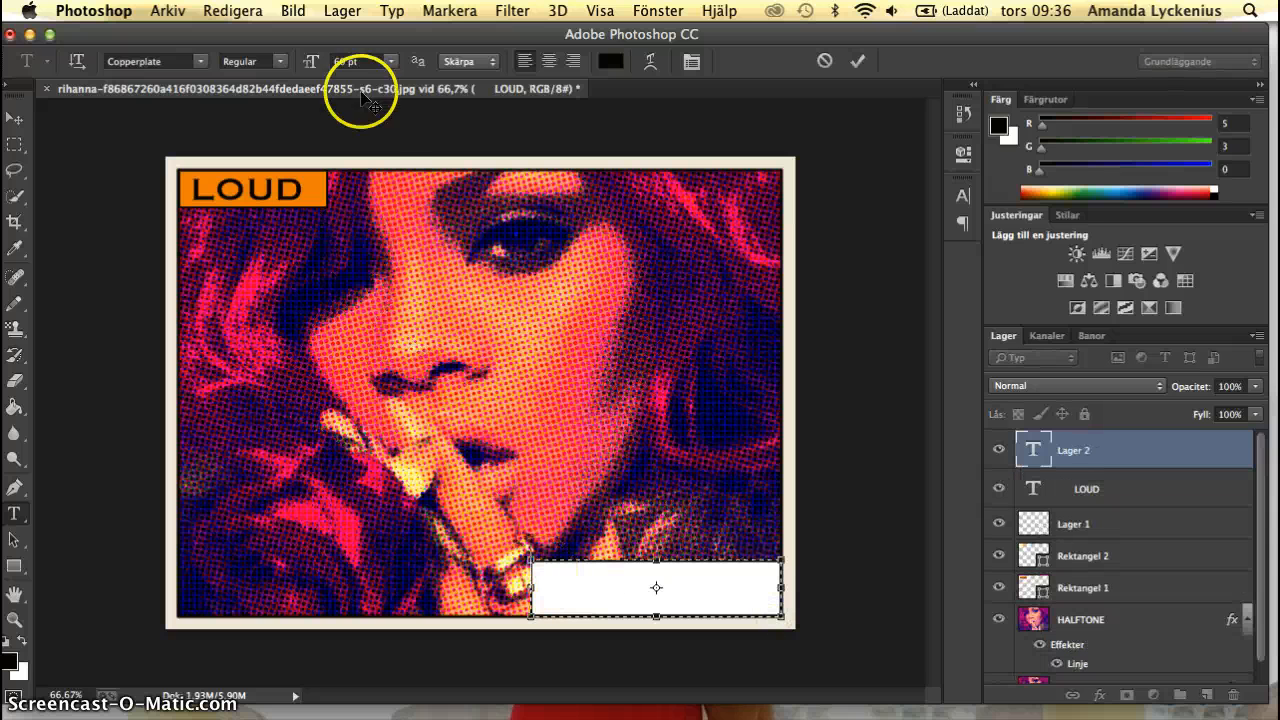
click(390, 61)
click(390, 221)
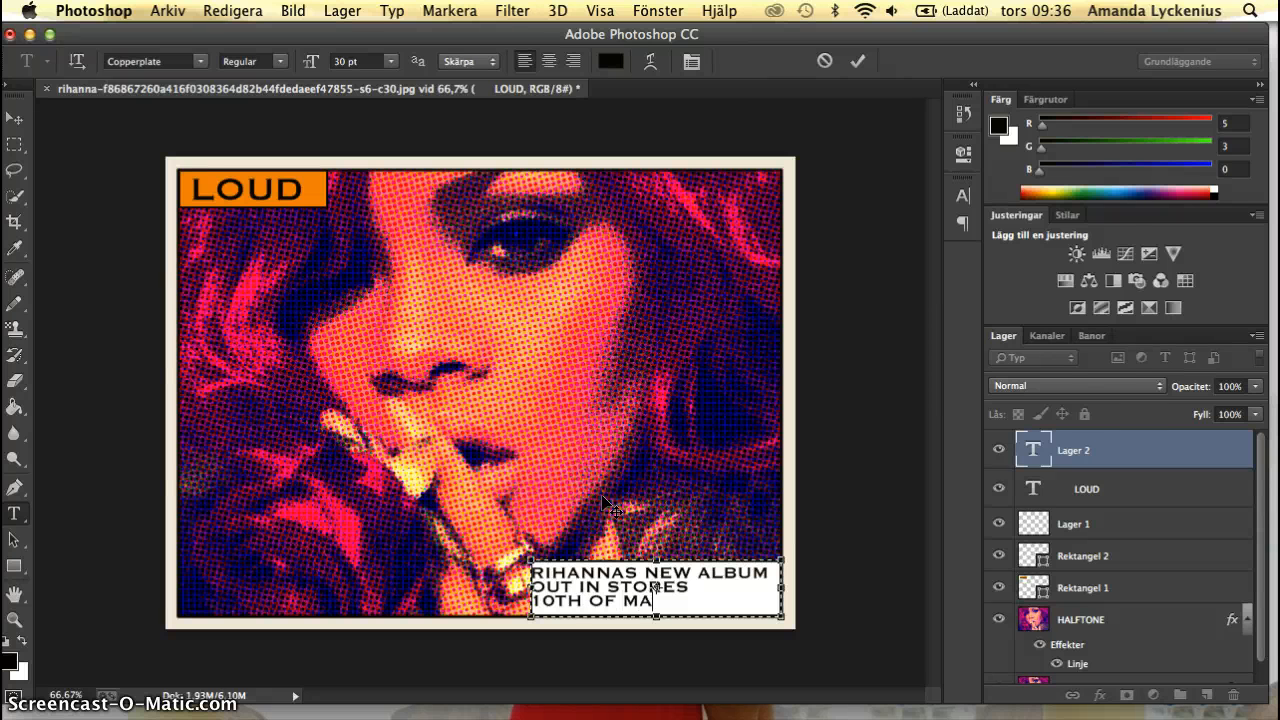
click(13, 119)
click(68, 233)
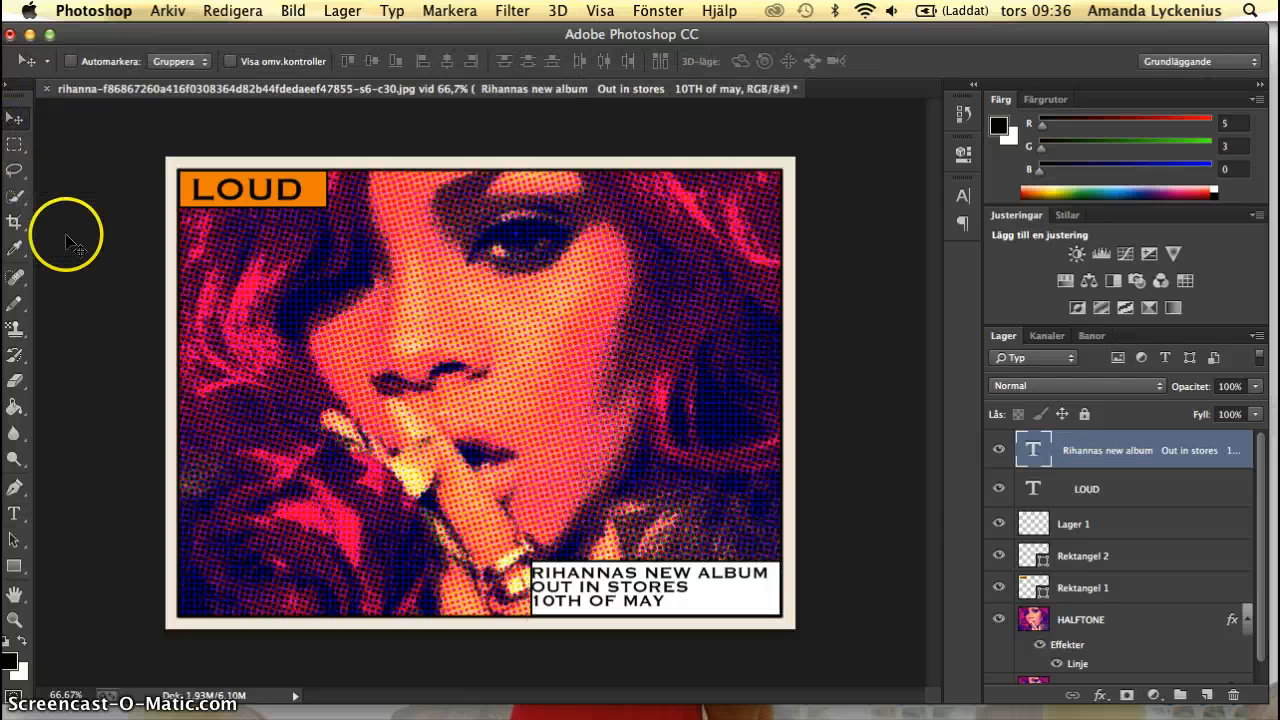